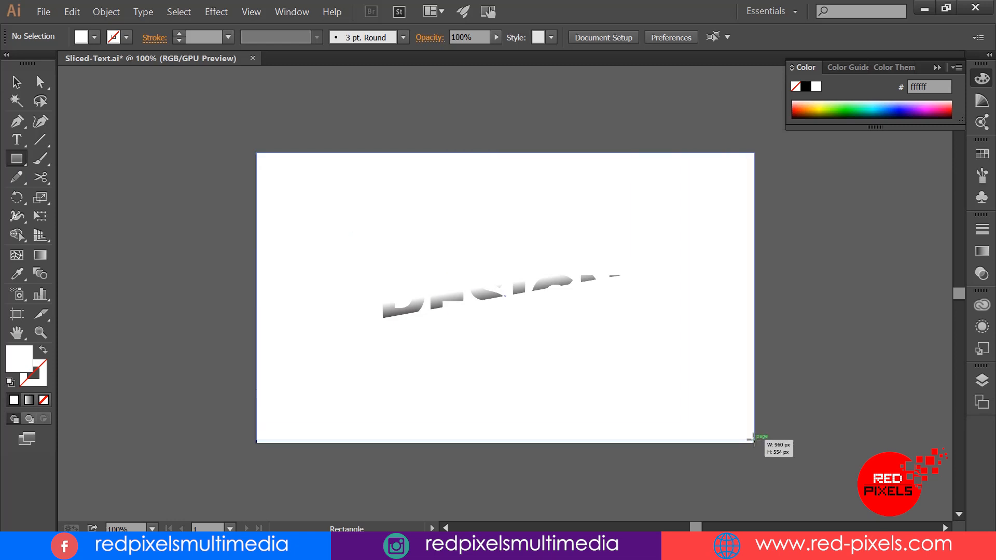
Step: Fill the artboard-sized rectangle with orange (#d46900) and send it behind the sliced DESIGN lettering
left_click(802, 112)
left_click(804, 110)
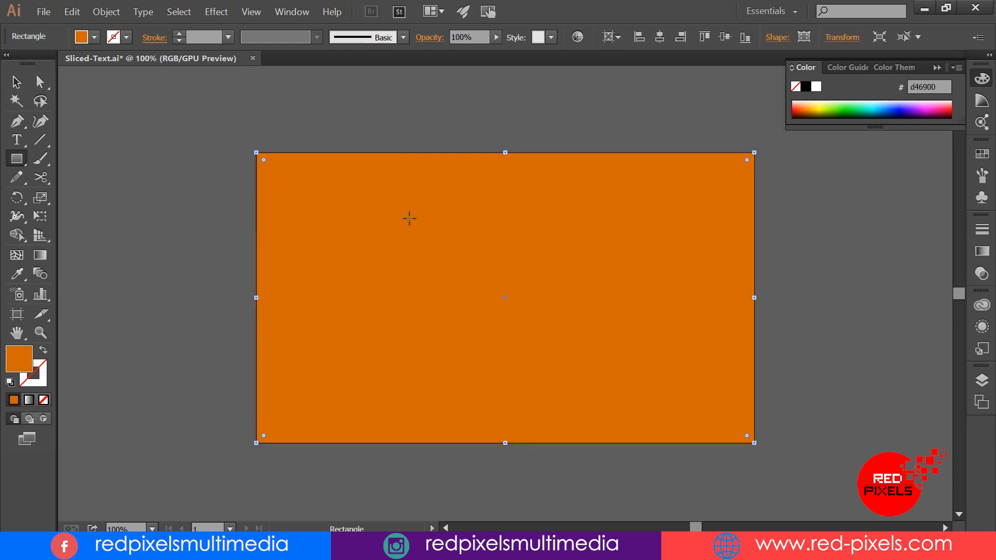
key("v")
right_click(437, 232)
mouse_move(379, 392)
left_click(280, 429)
key("ctrl+2")
Step: Redirect the gradient on the upper slices of DESIGN so it runs steeply downward and ends below the letters with softer shading
key("ctrl+equal")
left_click_drag(610, 237, 583, 231)
key("ctrl+equal")
left_click(277, 332)
left_click_drag(532, 306, 540, 307)
left_click(419, 233)
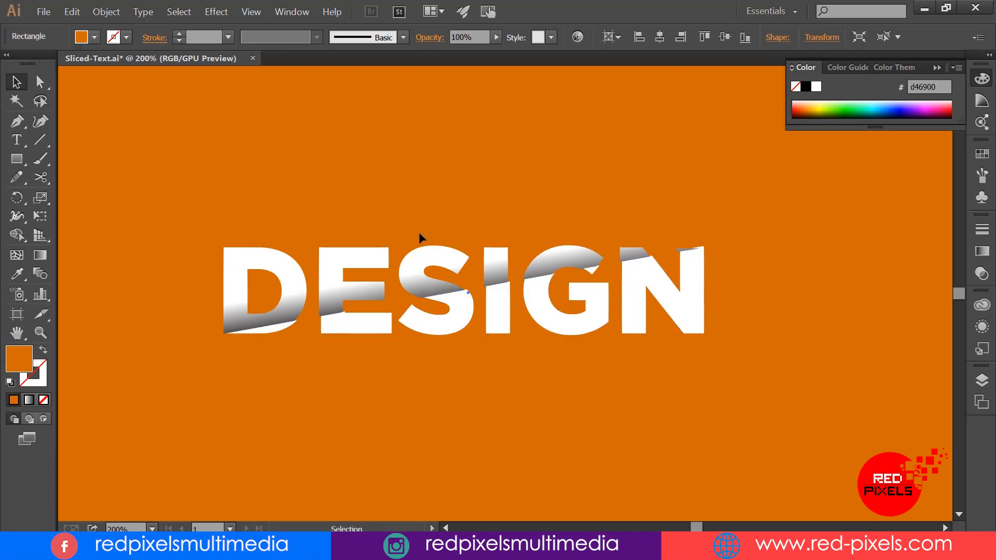
left_click(363, 265)
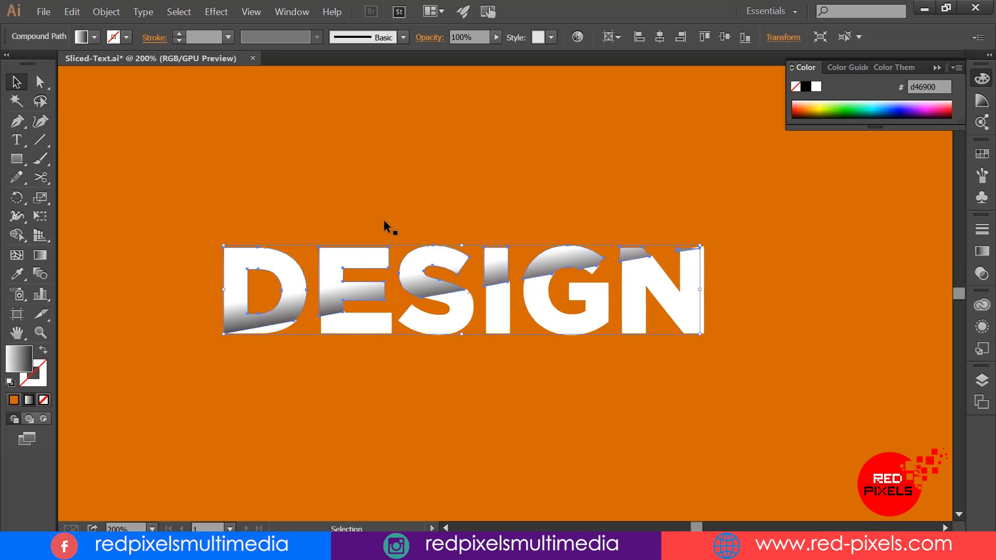
left_click_drag(464, 302, 470, 343)
left_click_drag(458, 270, 462, 271)
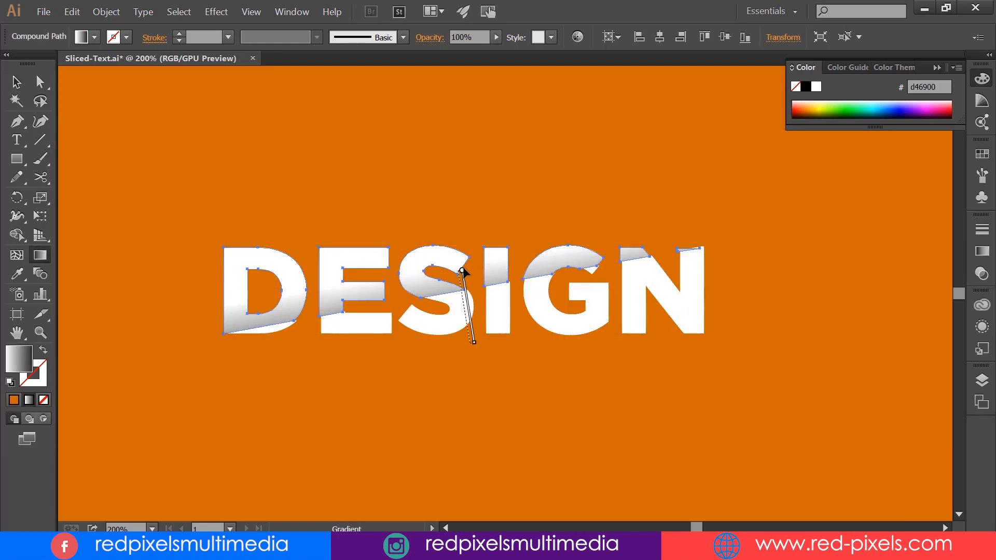
key("v")
left_click(452, 174)
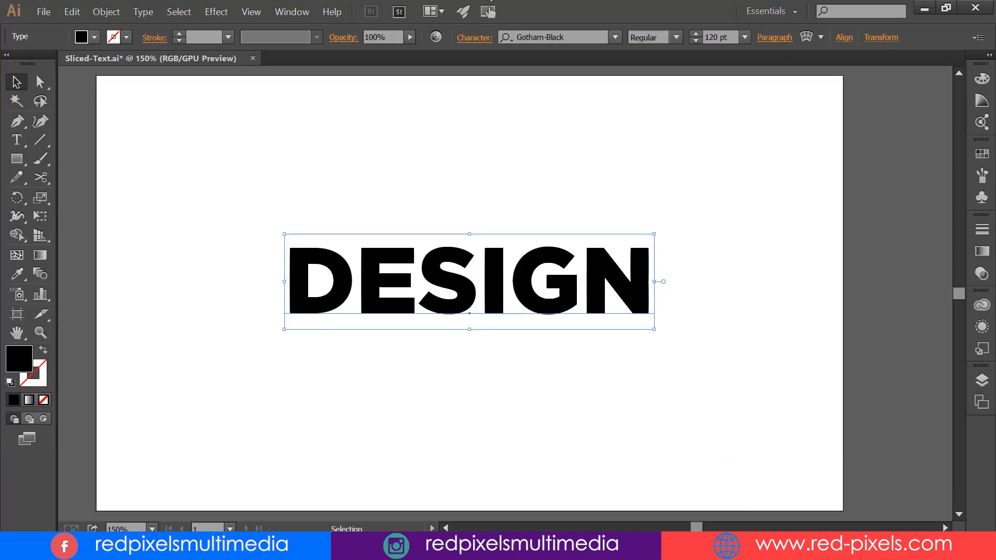
Step: Expand the black DESIGN text with the Object and Fill options on
left_click(106, 12)
left_click(124, 132)
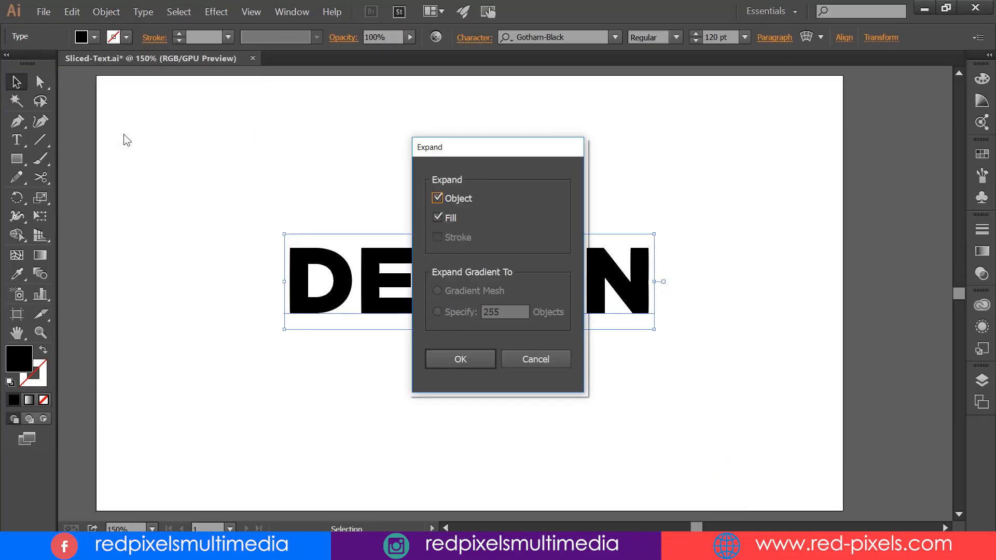
left_click(457, 357)
Step: Fill the expanded DESIGN letters with a black-to-white gradient at a 90° angle
left_click(982, 251)
left_click(864, 324)
left_click_drag(861, 279, 728, 255)
type("90")
key("Return")
left_click(981, 251)
Step: Apply a Color Halftone effect to the letters with a max radius of 5 pixels and all four channel angles at 0
left_click(215, 11)
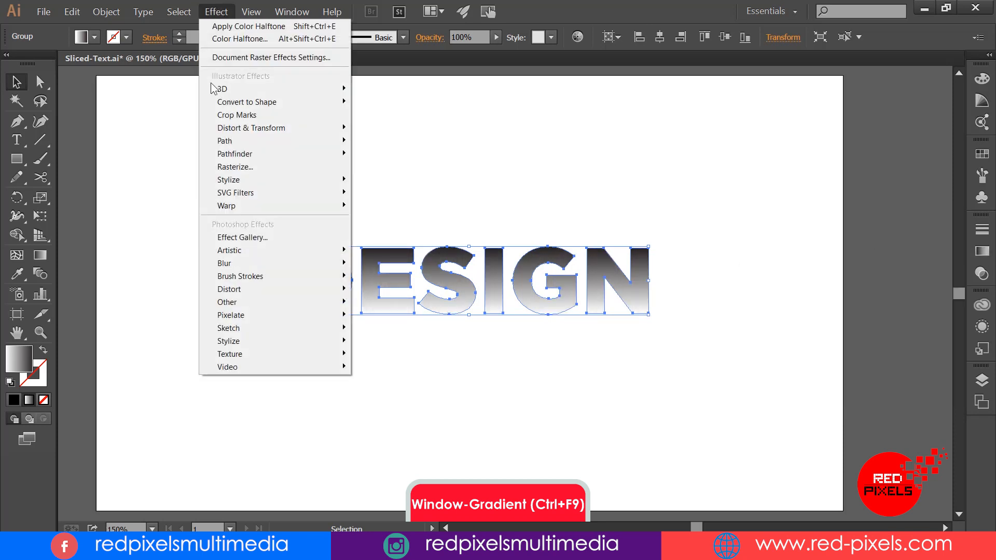
mouse_move(225, 317)
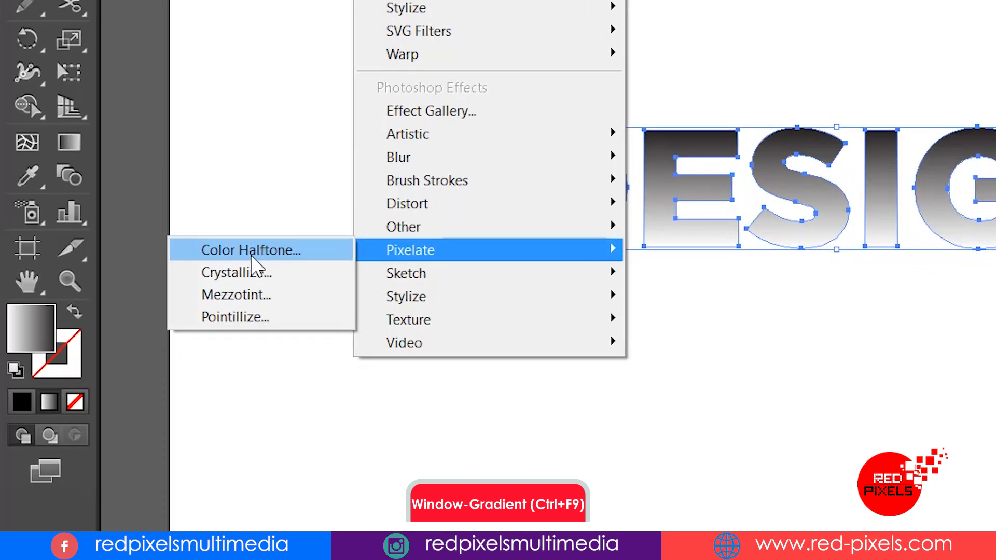
left_click(252, 254)
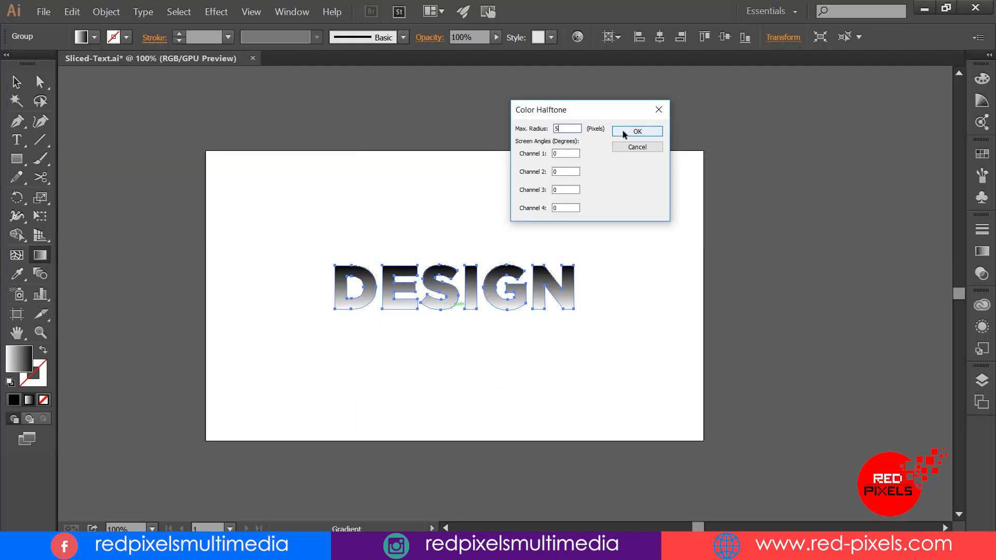
left_click(653, 131)
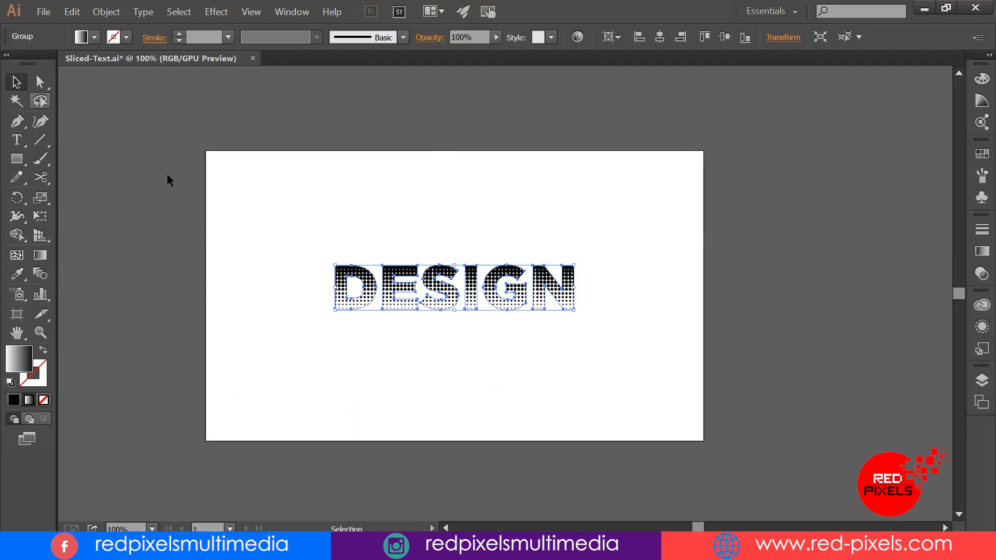
Step: Check the halftone dots up close and expand the appearance of the DESIGN lettering
left_click(40, 332)
left_click_drag(392, 272, 710, 373)
key("space")
left_click_drag(532, 331, 464, 257)
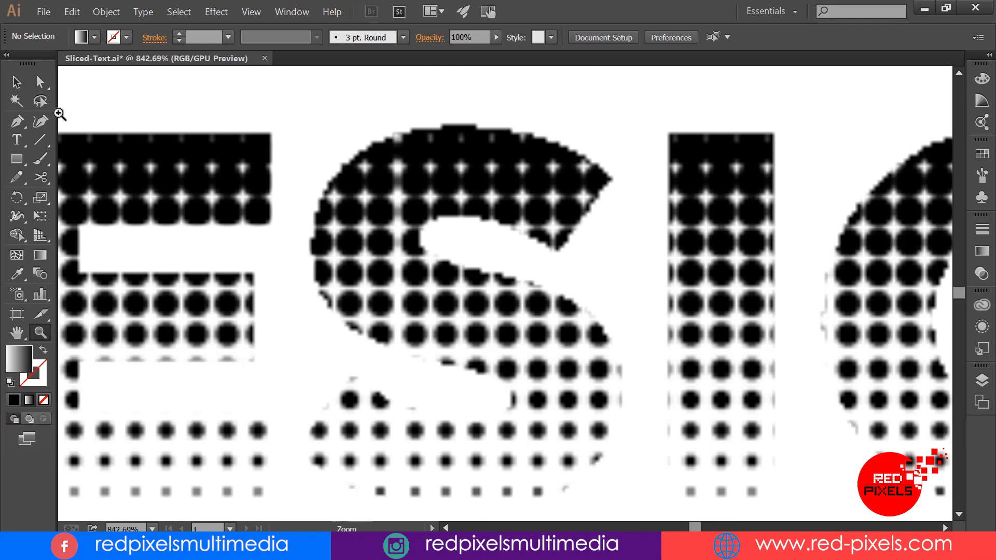
key("ctrl+0")
key("ctrl+1")
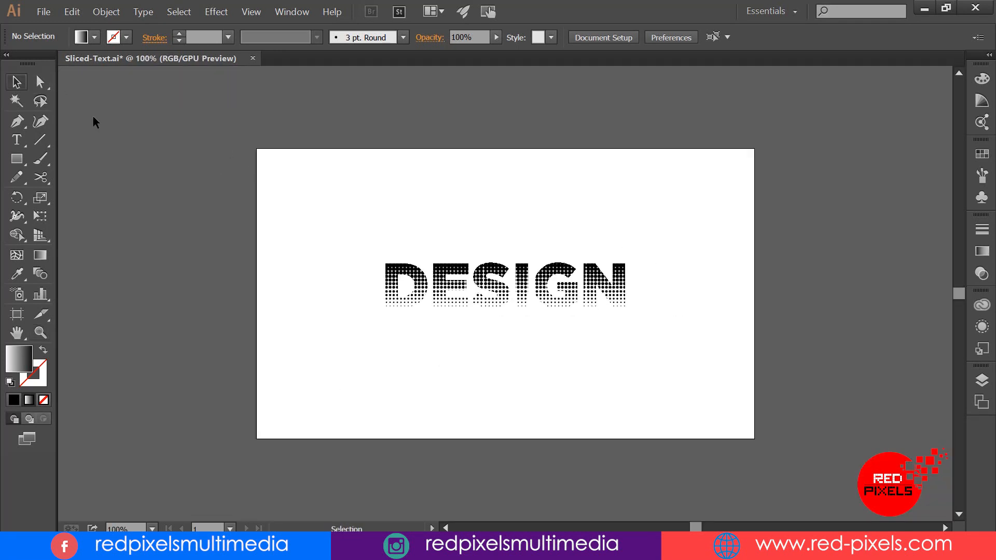
left_click(17, 82)
key("space")
left_click_drag(389, 173, 324, 173)
left_click(370, 272)
left_click(106, 11)
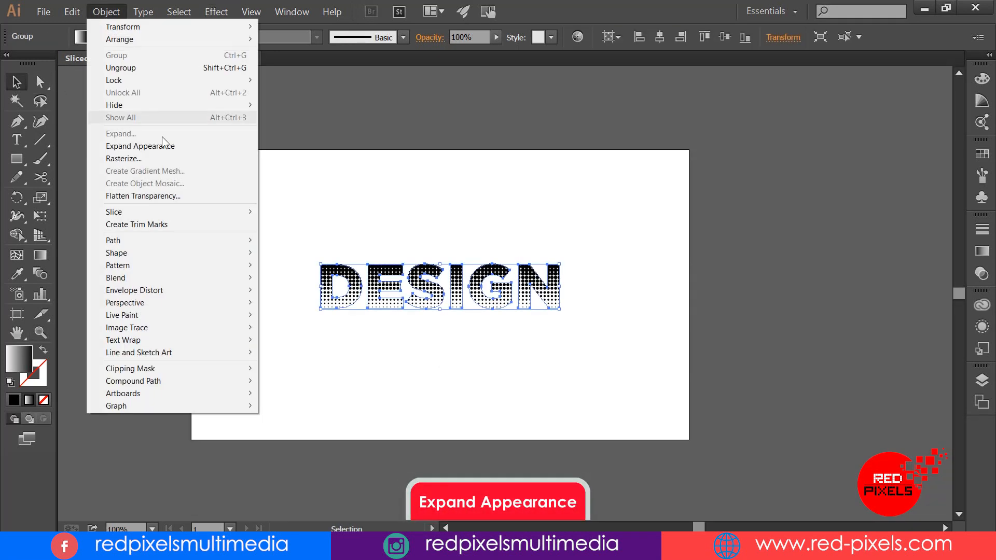
left_click(241, 215)
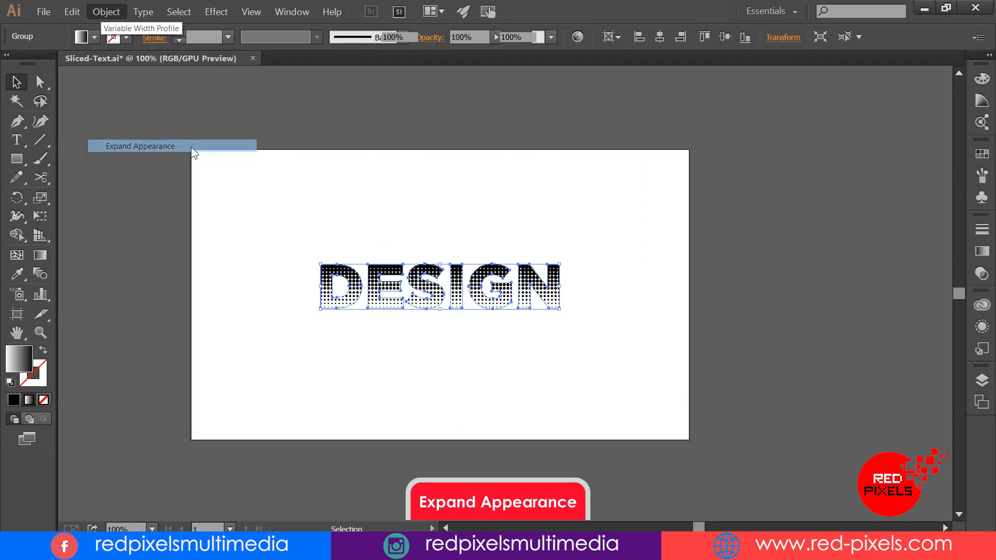
Step: Image-trace the halftone lettering in Black and White with 100% paths and corners, 1 px noise, Ignore White on and a raised threshold
left_click(425, 17)
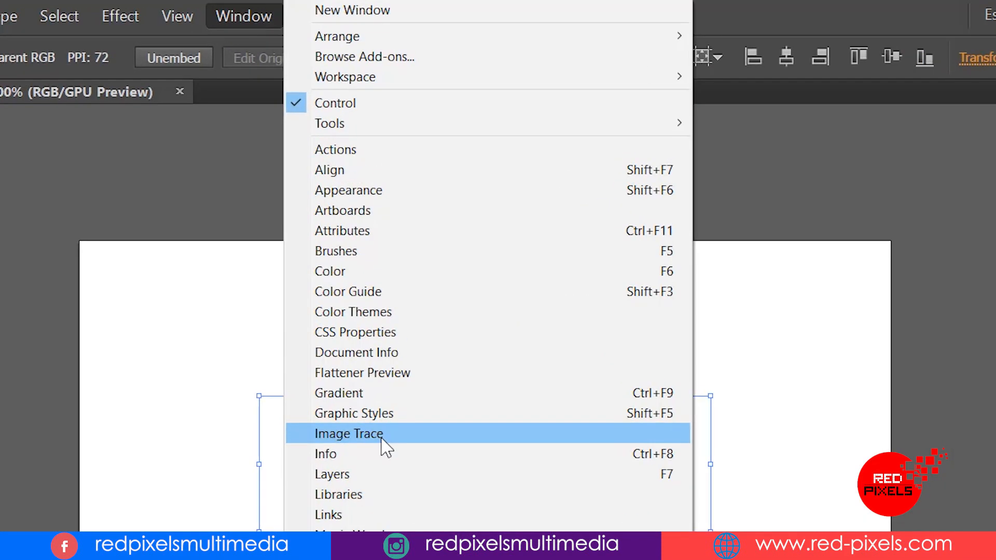
left_click(381, 439)
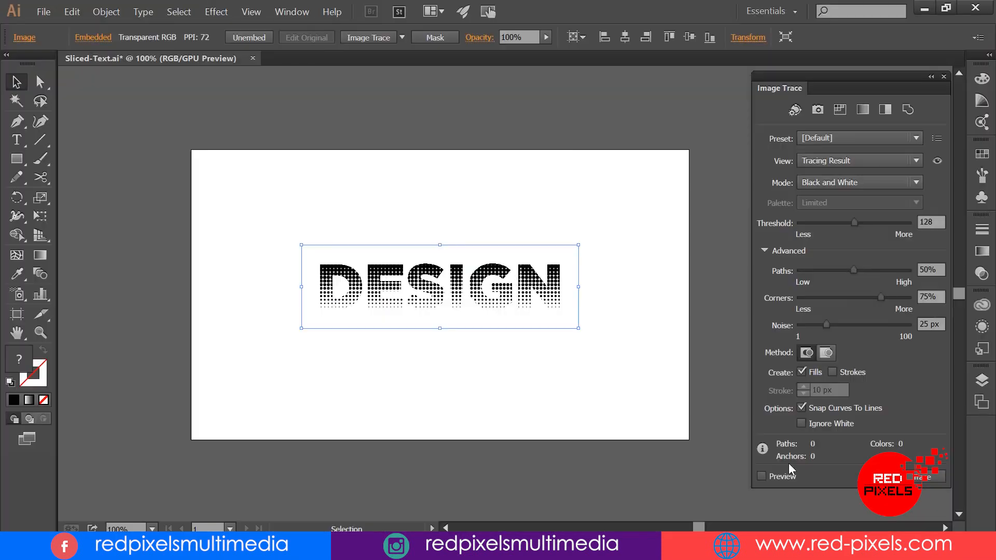
left_click(763, 477)
left_click(810, 424)
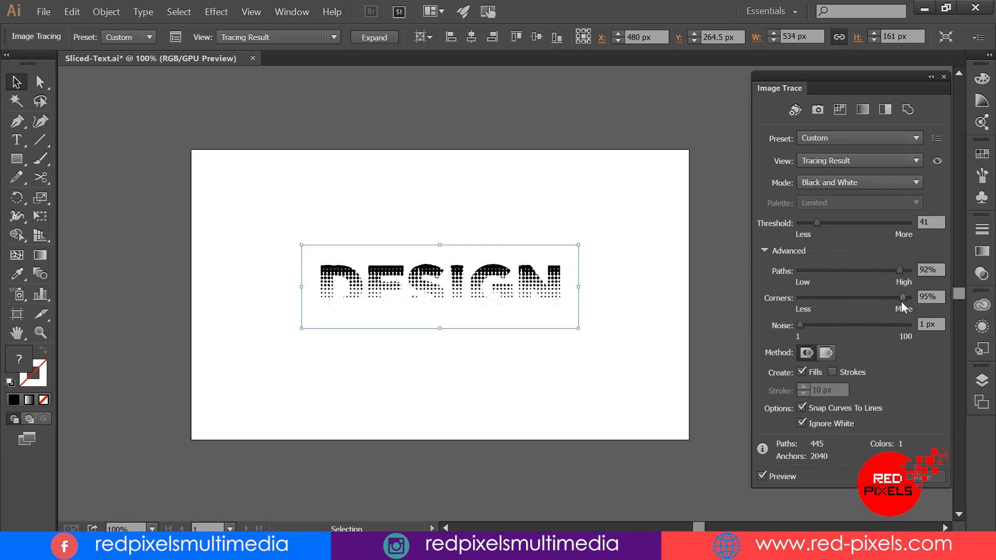
mouse_move(902, 306)
left_mouse_down()
mouse_move(914, 302)
mouse_move(916, 275)
left_mouse_up()
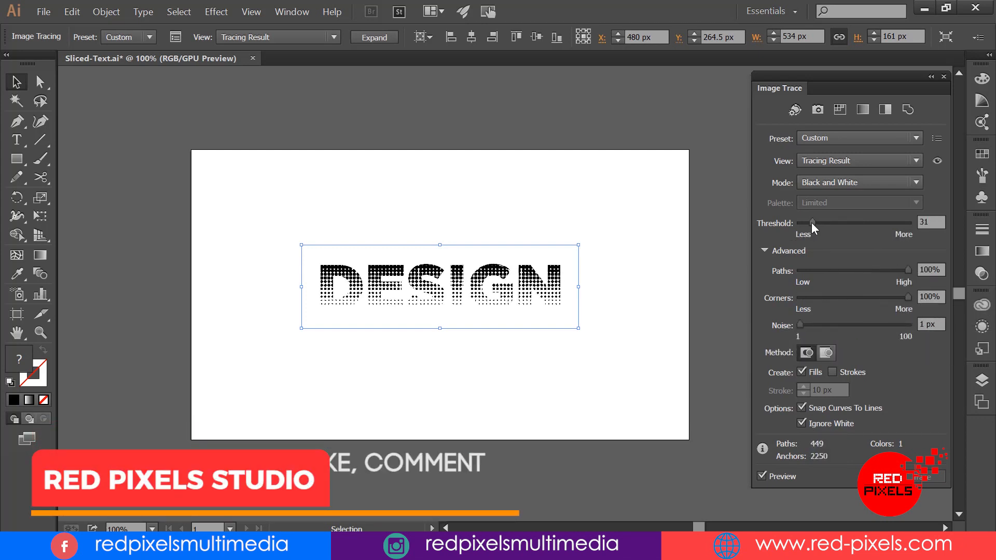
left_click_drag(811, 223, 838, 224)
left_click(944, 76)
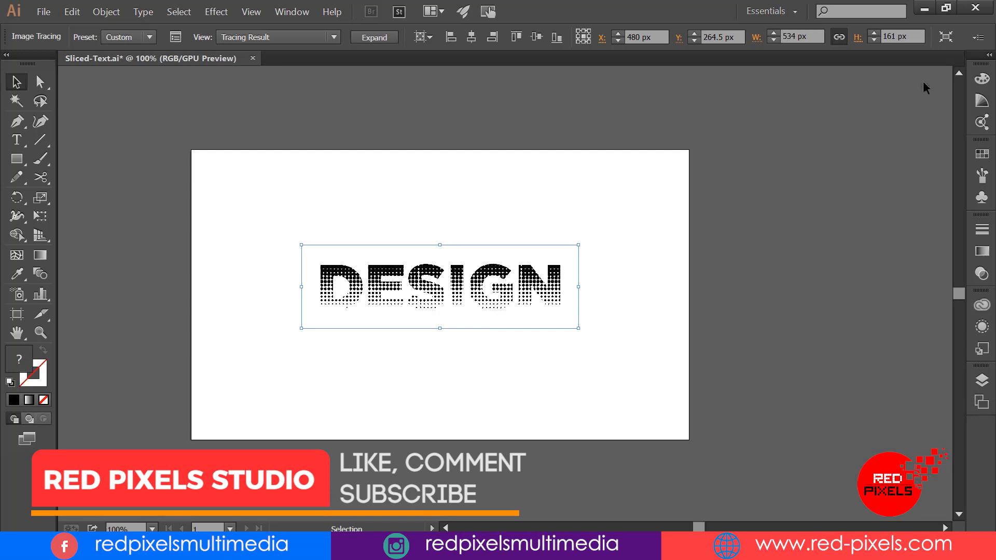
Step: Expand the traced halftone lettering into vector shapes and deselect it
left_click(107, 12)
left_click(128, 134)
left_click(478, 382)
left_click(444, 218)
left_click_drag(466, 212, 485, 216)
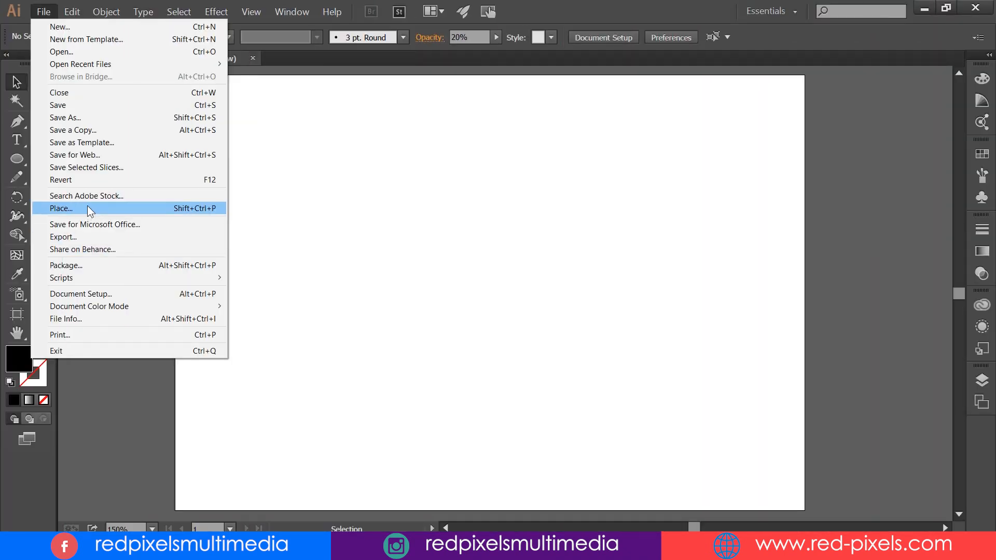
Step: Place the mountain landscape picture from the stock folder so that it fills the artboard
left_click(87, 206)
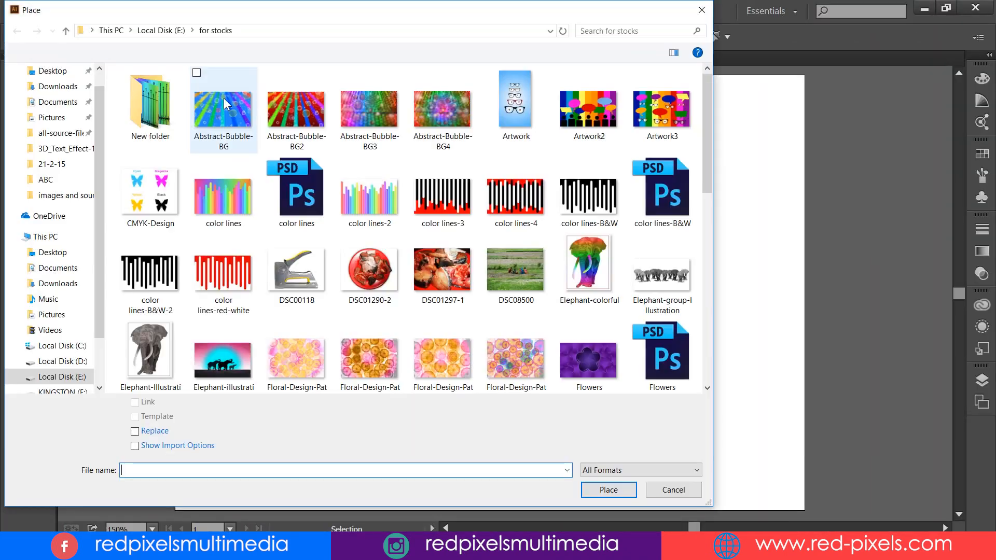
scroll(605, 232, "down", 10)
left_click(442, 208)
left_click(608, 490)
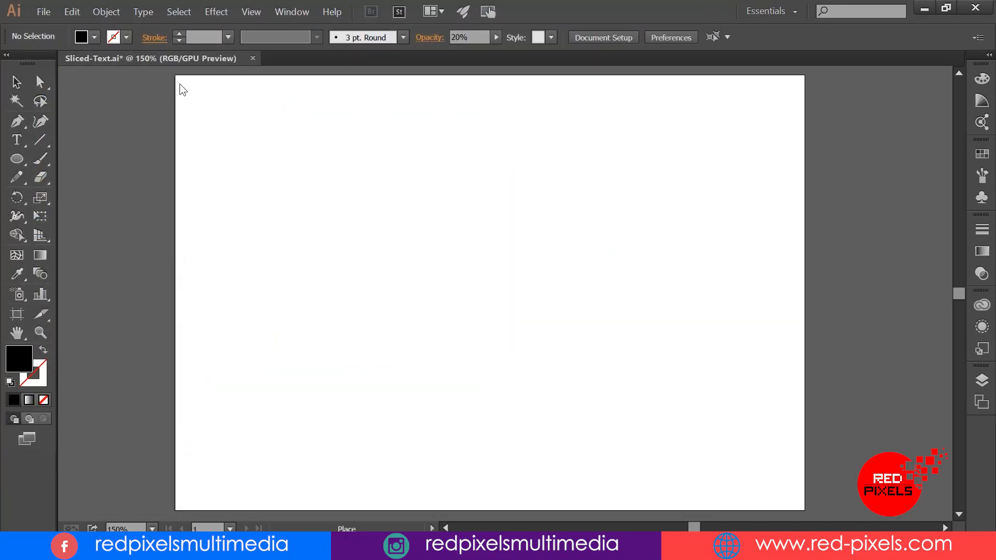
left_click_drag(177, 78, 804, 510)
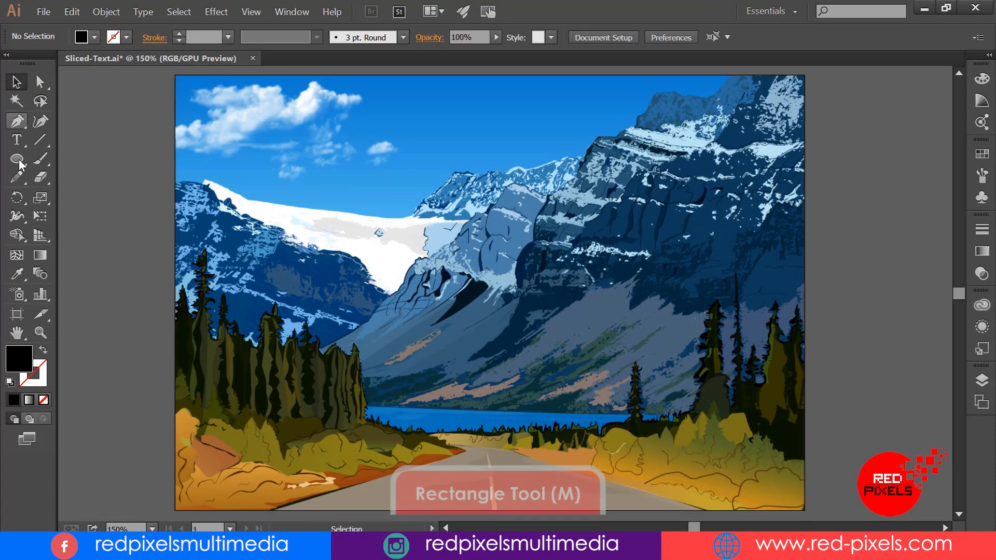
Step: Draw a wide rectangle across the upper part of the mountain picture
left_click(17, 158)
left_click(95, 158)
left_click_drag(191, 98, 788, 255)
key("v")
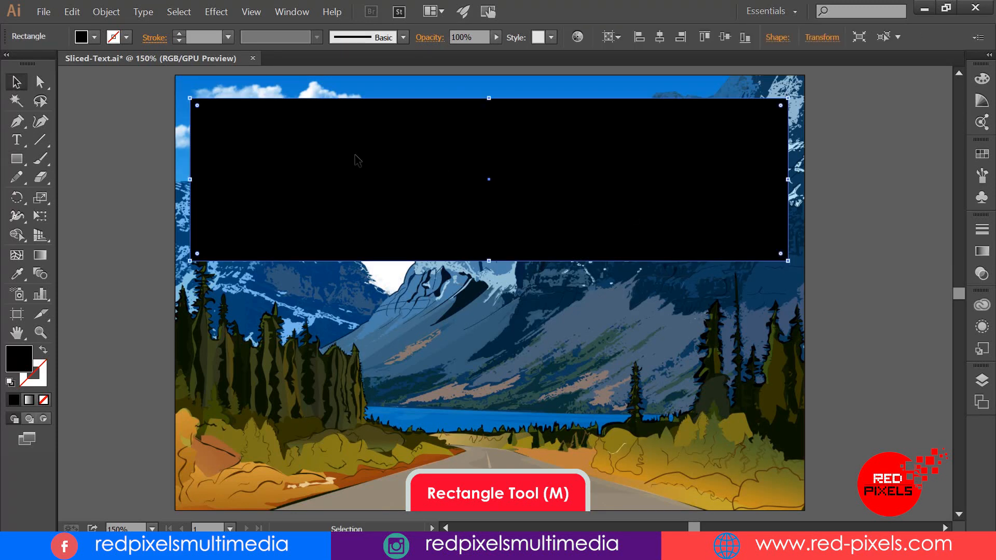
Step: Change the rectangle's fill to white and round all its corners generously
double_click(20, 354)
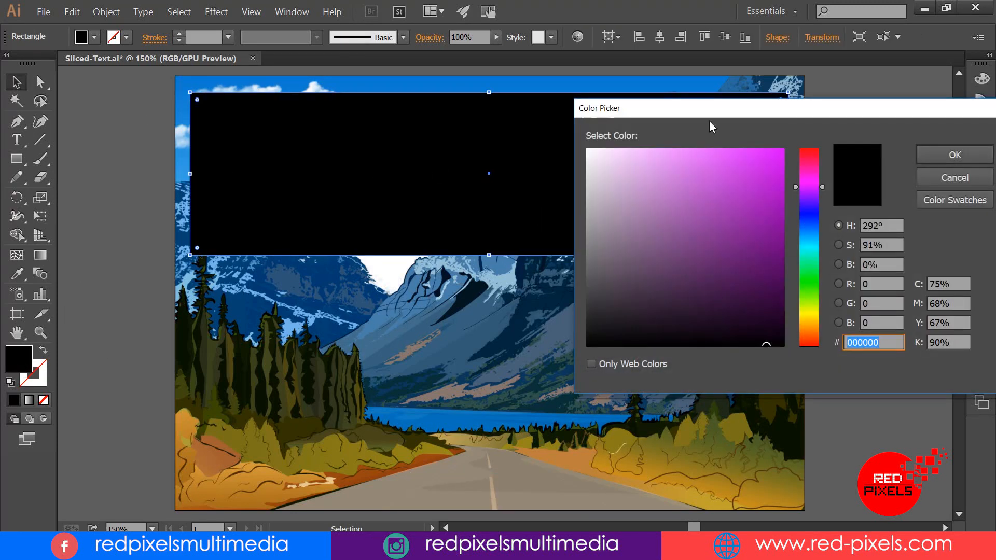
key("Return")
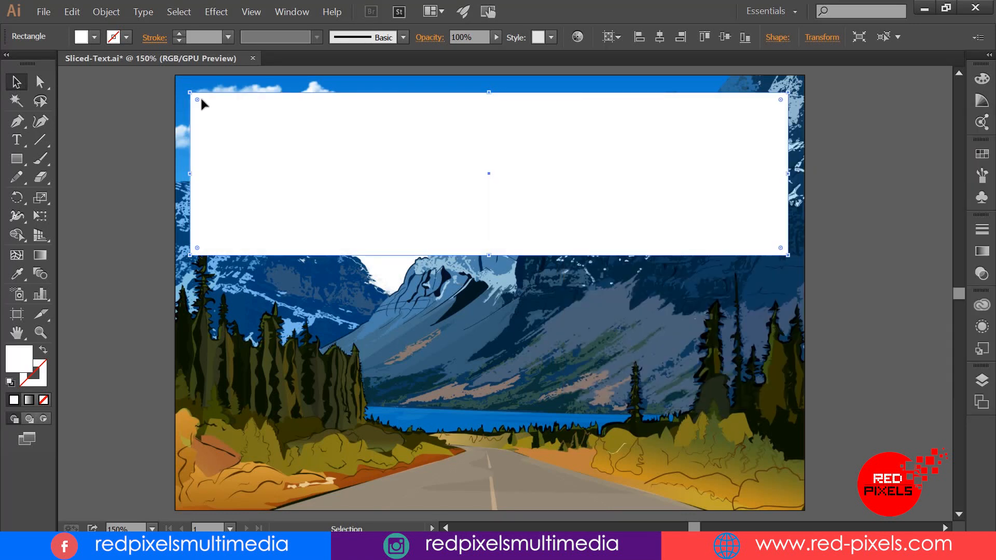
left_click_drag(197, 102, 190, 128)
left_click(78, 104)
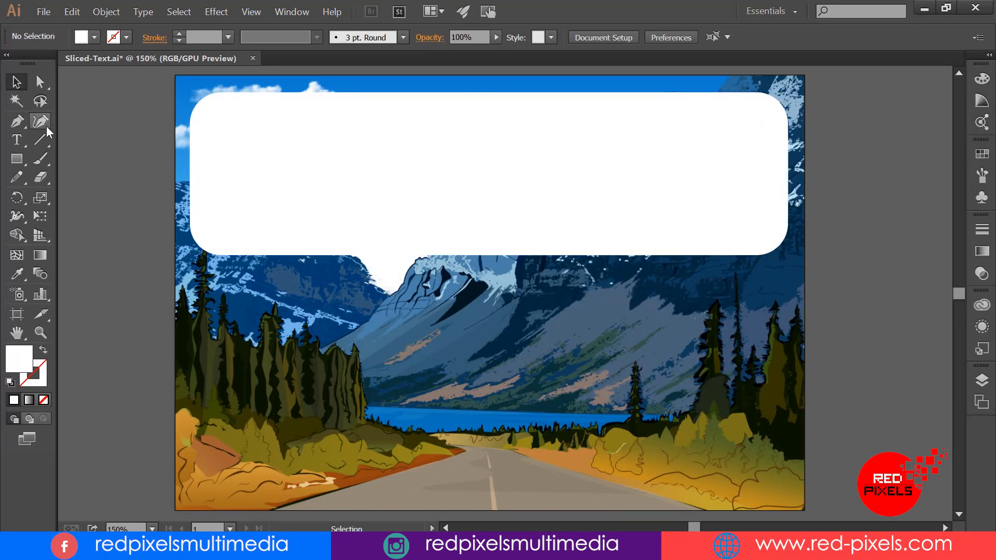
Step: Add the text MOUNTAIN and position it over the white rounded rectangle
key("t")
left_click(284, 337)
type("MOUNTAIN")
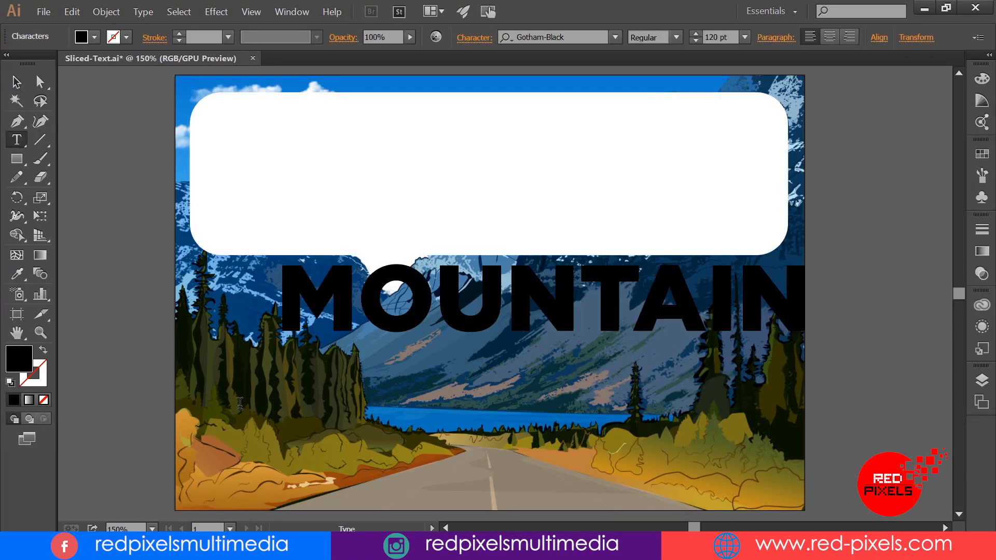
left_click(15, 81)
left_click_drag(569, 322, 524, 196)
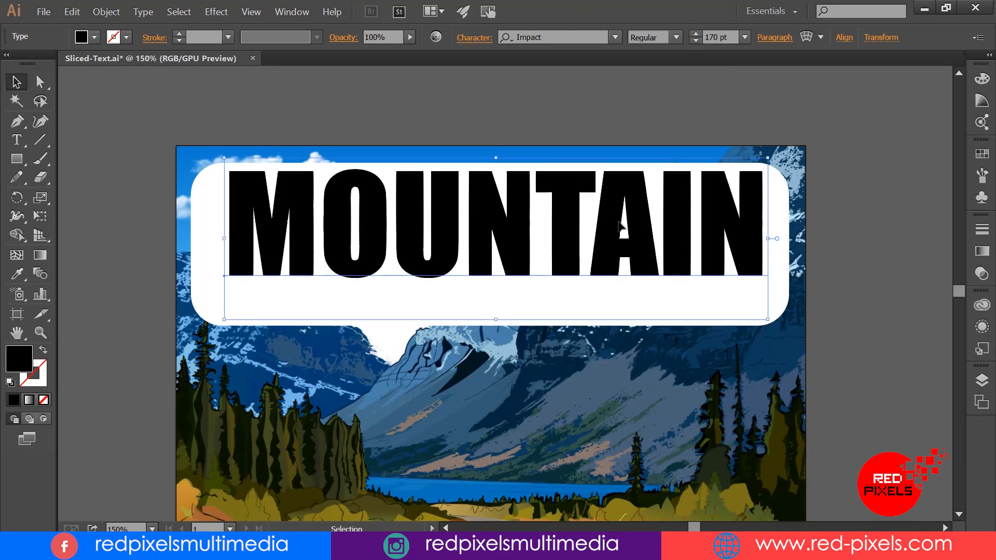
Step: Convert the MOUNTAIN text to outlines and align it with the white rectangle on their horizontal and vertical centres
right_click(613, 194)
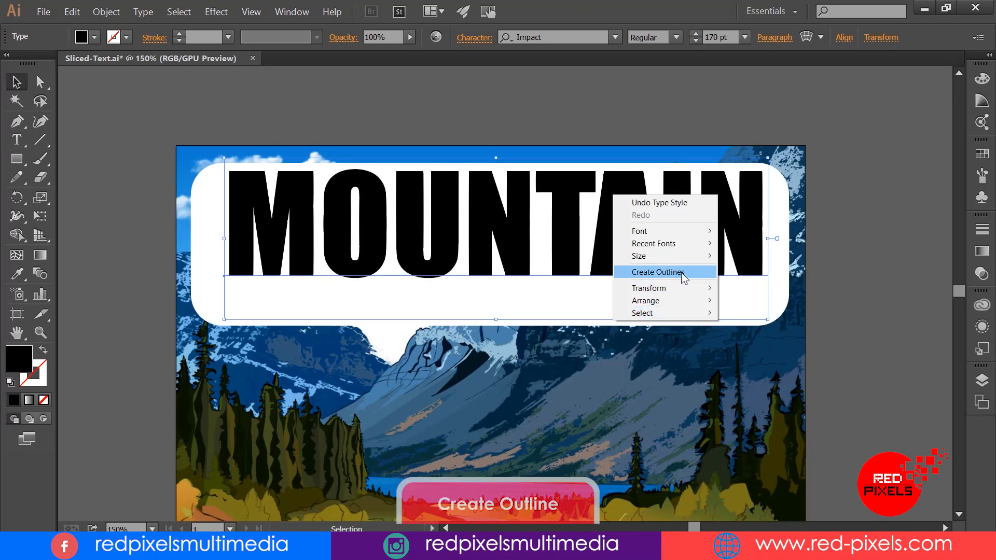
left_click(638, 271)
left_click(465, 310, "shift")
left_click(607, 38)
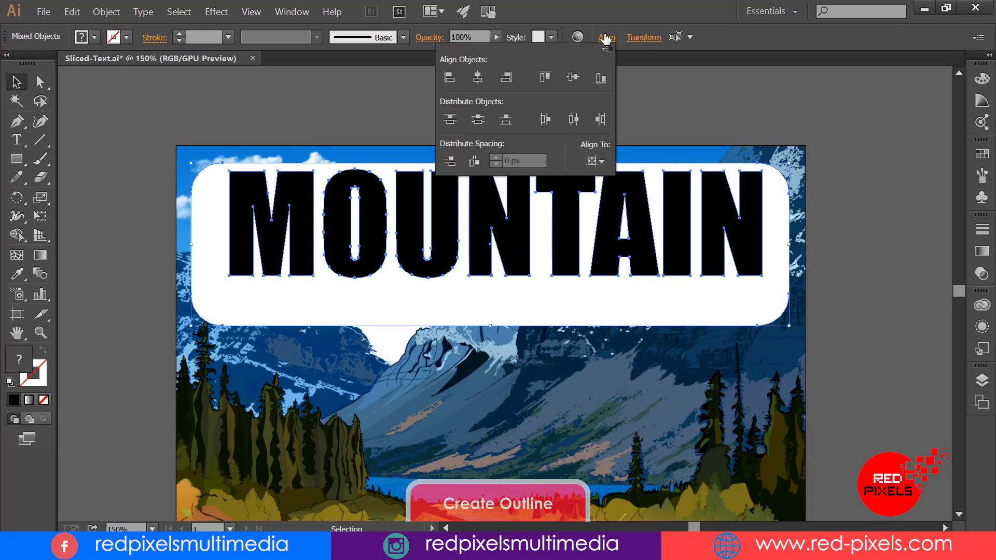
left_click(598, 163)
left_click(645, 180)
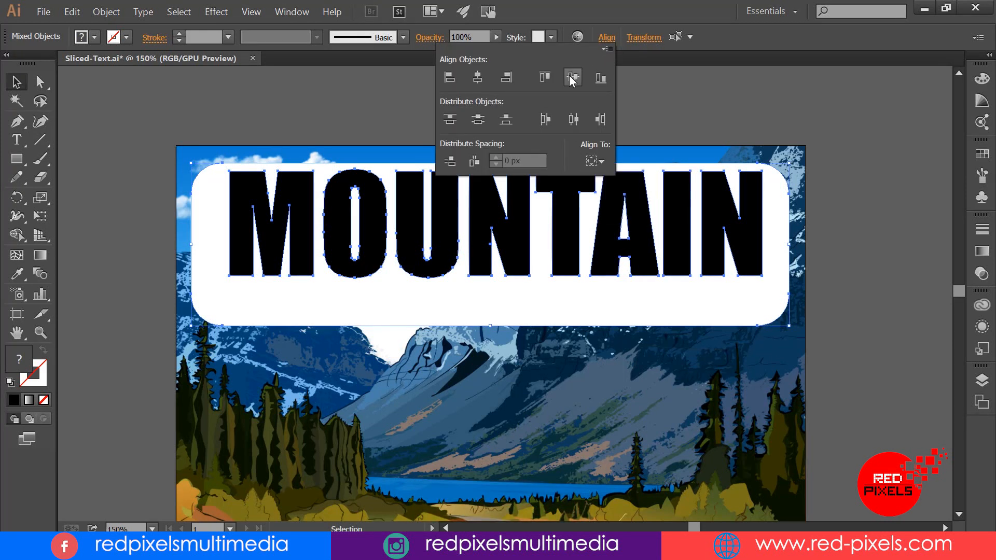
left_click(573, 77)
left_click(477, 77)
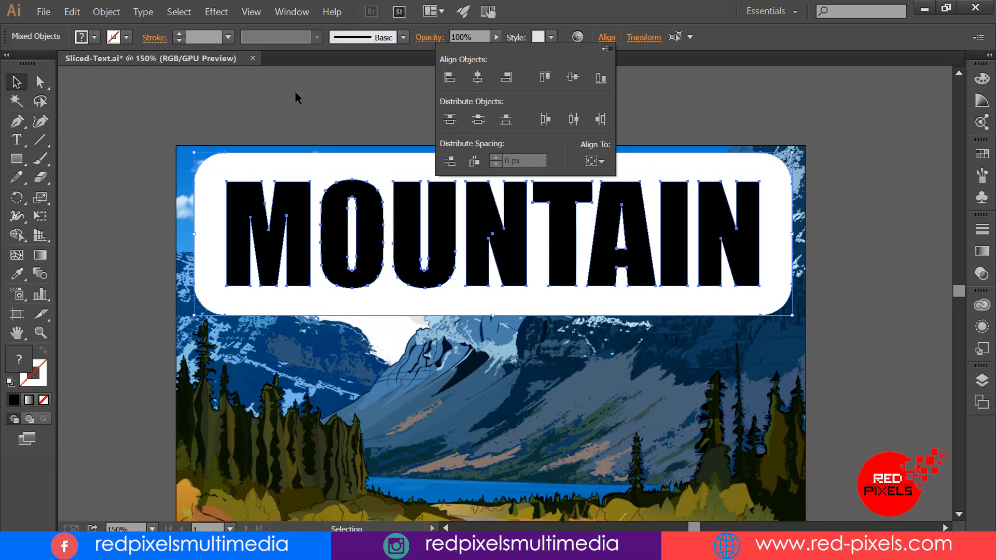
Step: Move the MOUNTAIN lettering and its white rectangle slightly down and centre them across the picture's width
left_click_drag(708, 171, 706, 171)
left_click(693, 123)
left_click_drag(580, 136, 569, 113)
left_click(557, 146)
left_click(554, 182, "shift")
left_click_drag(554, 183, 550, 197)
left_click(549, 117)
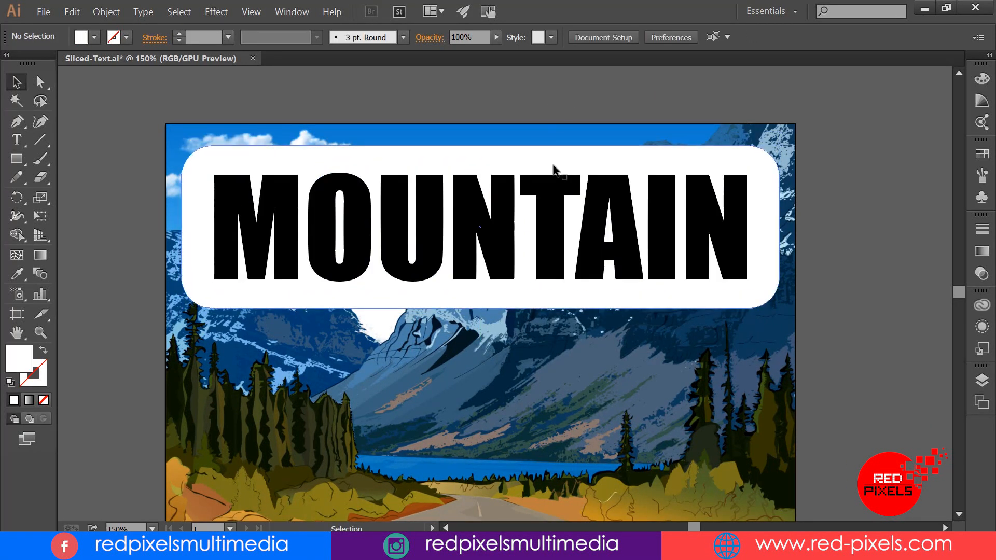
Step: Round the corners of the outlined MOUNTAIN letters to a radius of about 4.7 px
scroll(543, 94, "down", 3)
left_click(286, 168)
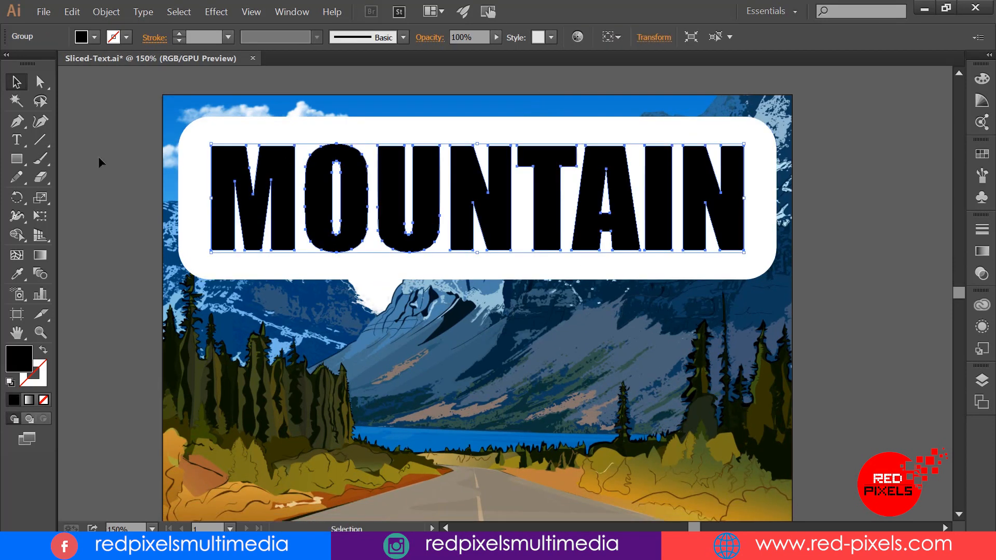
left_click(40, 81)
left_click_drag(219, 159, 220, 155)
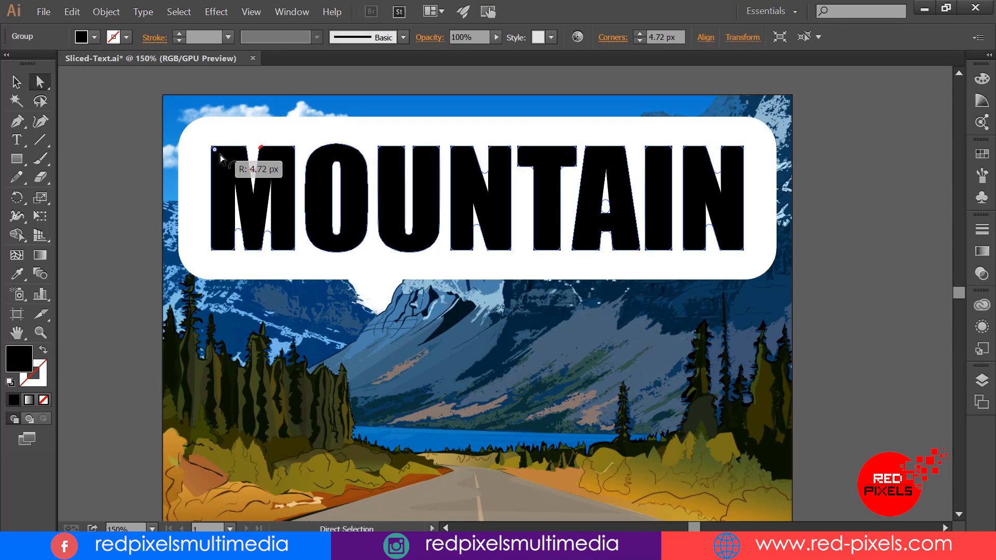
left_click(139, 324)
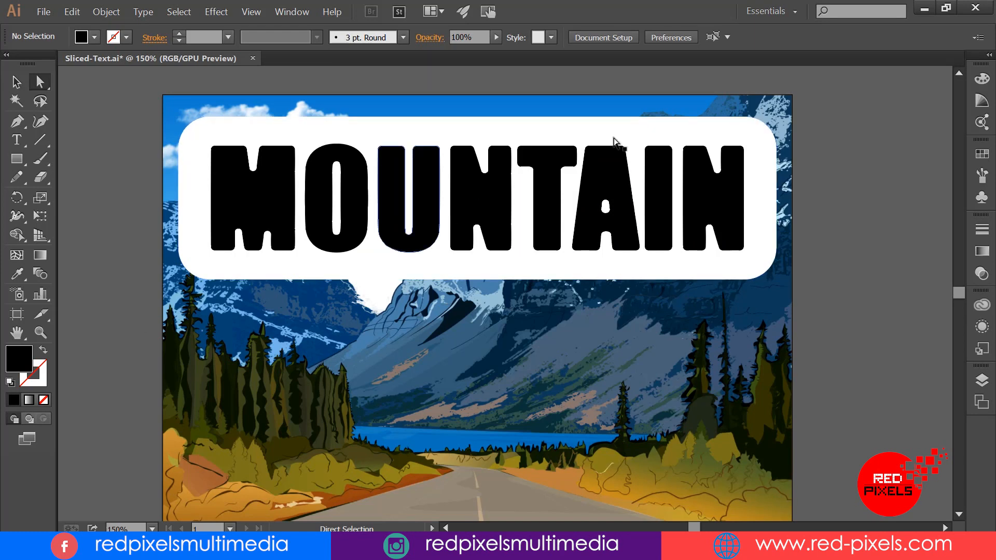
Step: Cut the MOUNTAIN letter shapes out of the white rounded rectangle with the Shape Builder tool so the landscape fills them
key("ctrl+a")
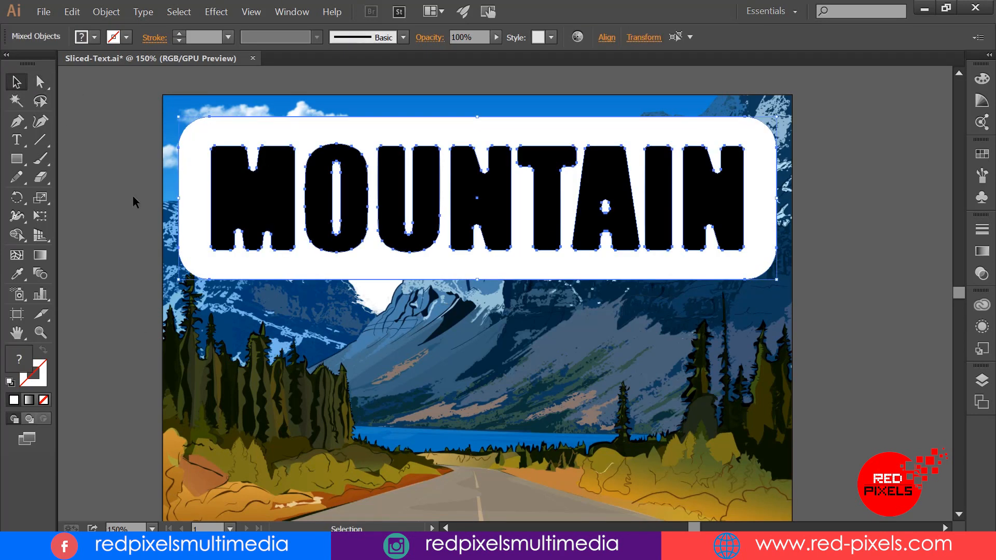
left_click_drag(19, 234, 125, 238)
left_click(255, 194, "alt")
left_click(323, 191, "alt")
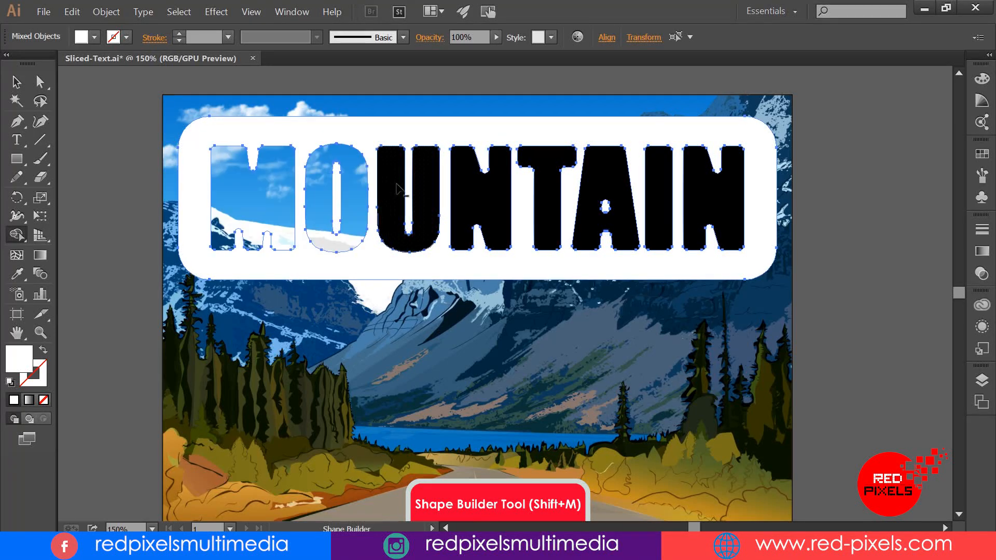
left_click(398, 187, "alt")
left_click(470, 183, "alt")
left_click(548, 170, "alt")
left_click(602, 176, "alt")
left_click(657, 186, "alt")
left_click(717, 182, "alt")
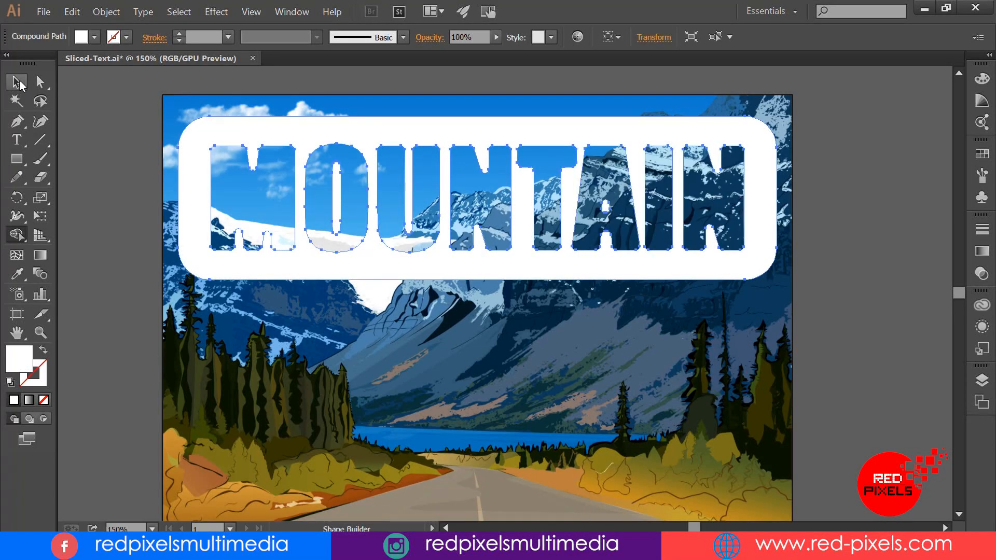
Step: Apply a Drop Shadow to the cut-out rectangle in Multiply mode with 50% opacity, 3 px X and Y offsets and 3 px blur
left_click(17, 82)
left_click(73, 105)
left_click_drag(434, 127, 431, 142)
left_click(431, 140)
left_click(216, 11)
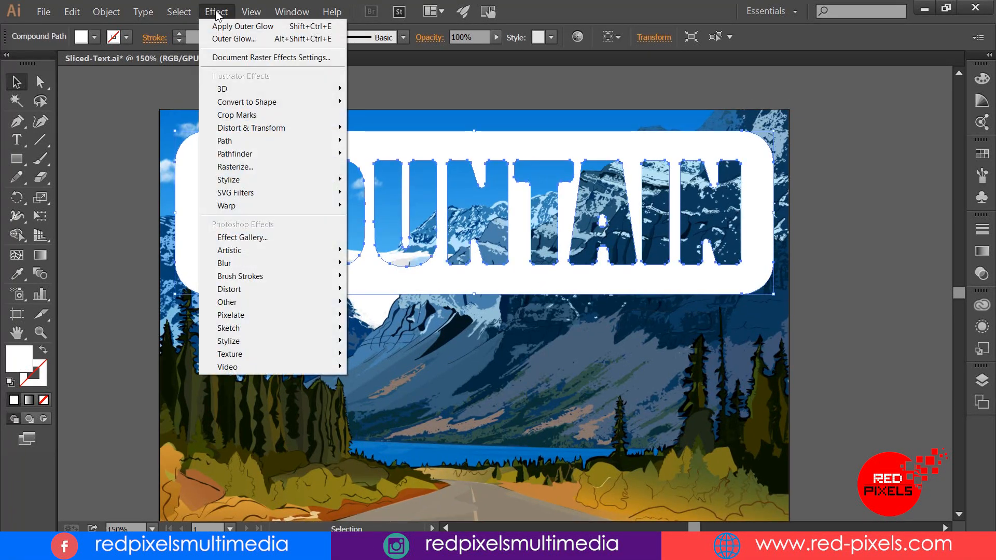
mouse_move(260, 179)
left_click(96, 176)
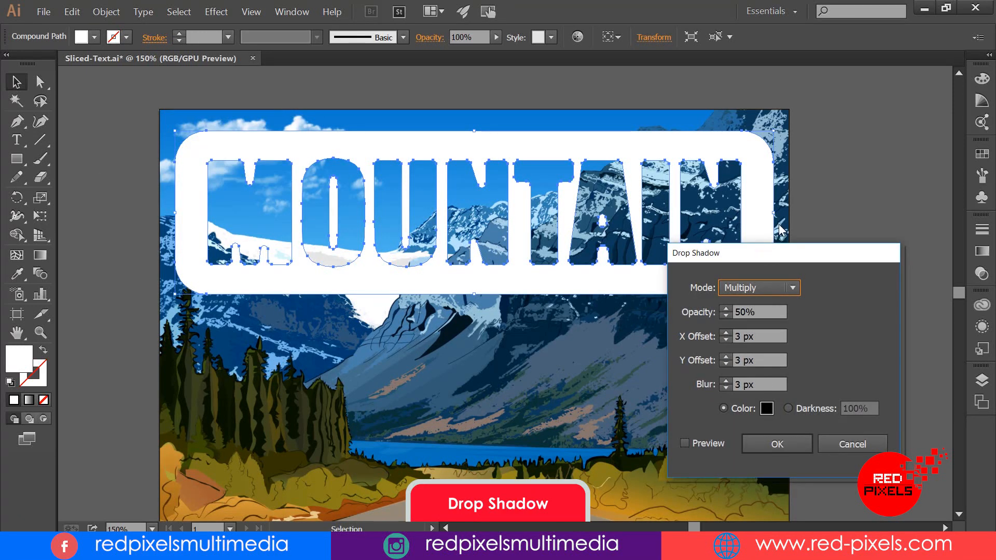
left_click_drag(757, 253, 801, 82)
left_click(755, 273)
left_click(825, 273)
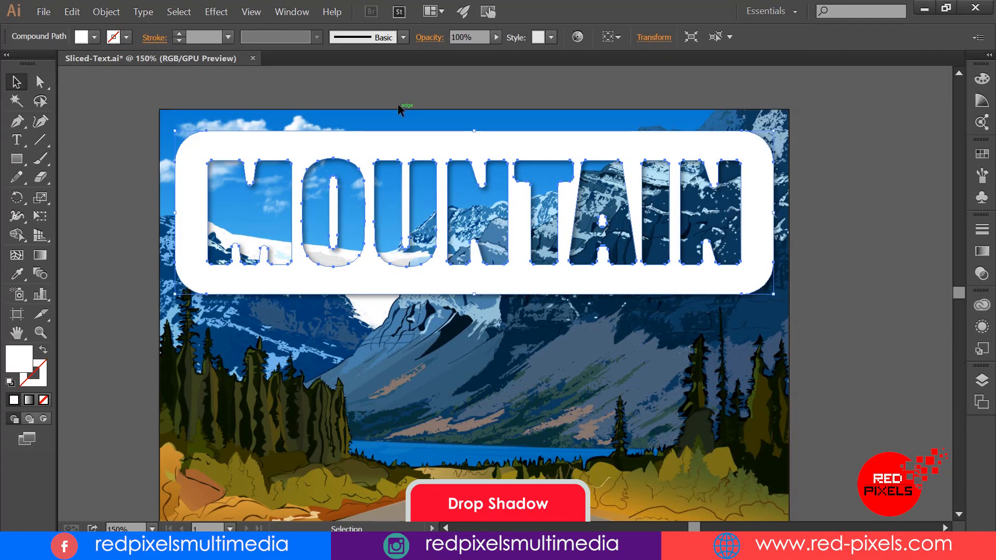
Step: Add a black Outer Glow in Normal mode with reduced opacity to the cut-out rectangle
left_click(216, 11)
mouse_move(249, 182)
left_click(135, 218)
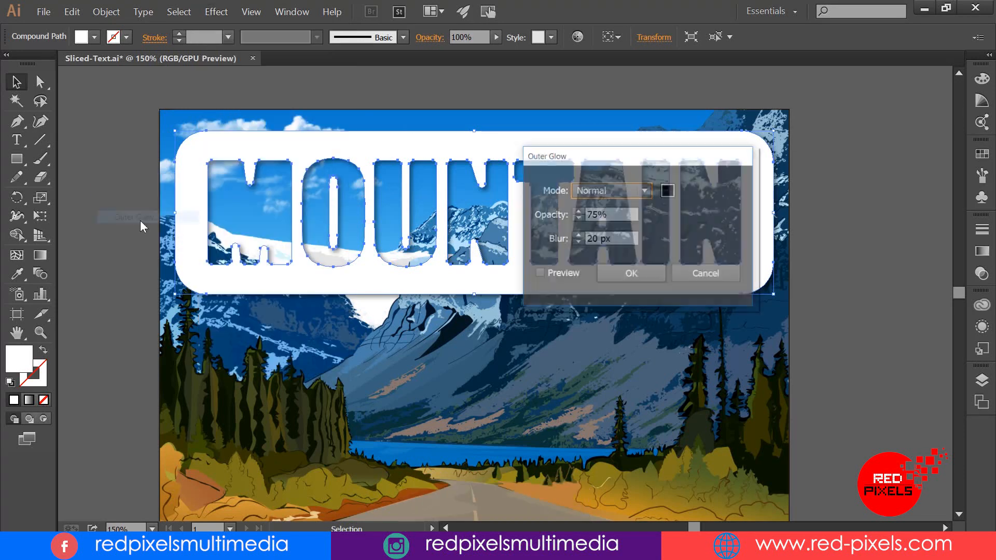
left_click_drag(778, 152, 864, 71)
left_click(858, 106)
key("Escape")
left_click(730, 189)
left_click(767, 131)
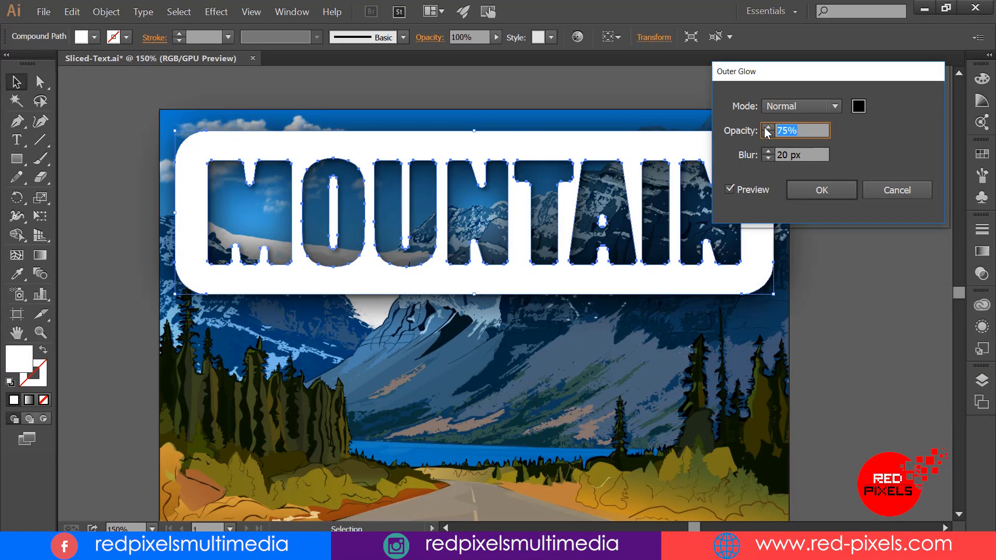
key("Tab")
left_click(851, 195)
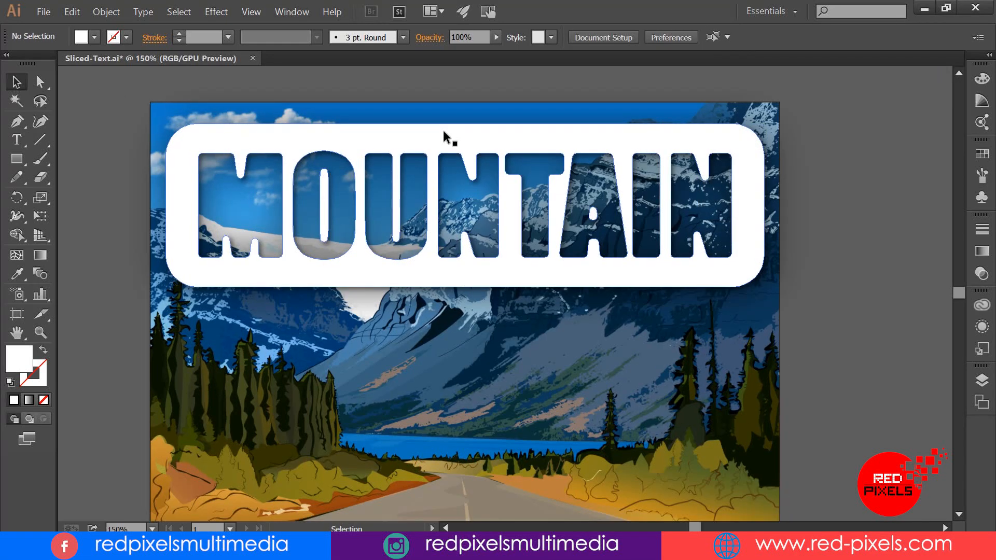
Step: Set the opacity of the white cut-out rectangle to 70% and deselect it
left_click(444, 132)
type("70")
key("Return")
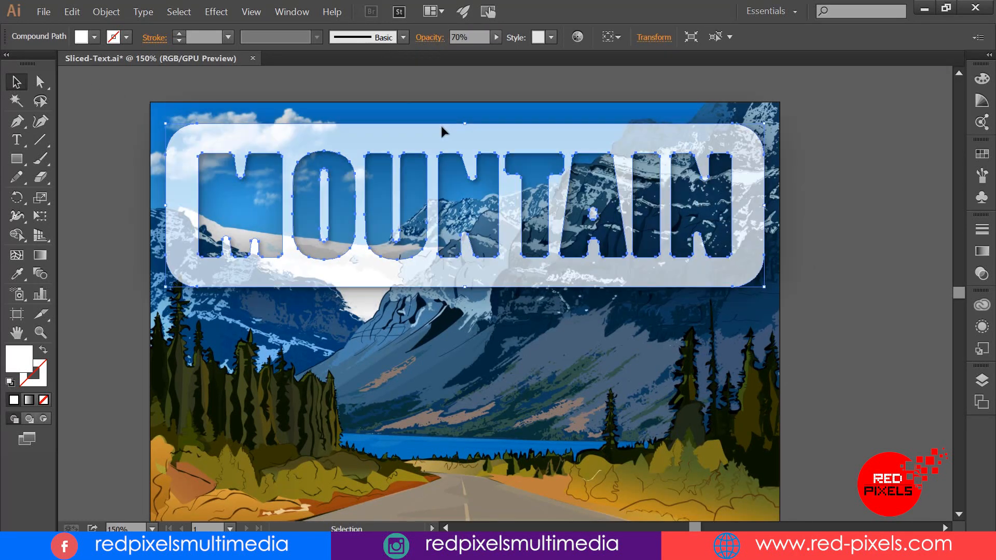
left_click(832, 196)
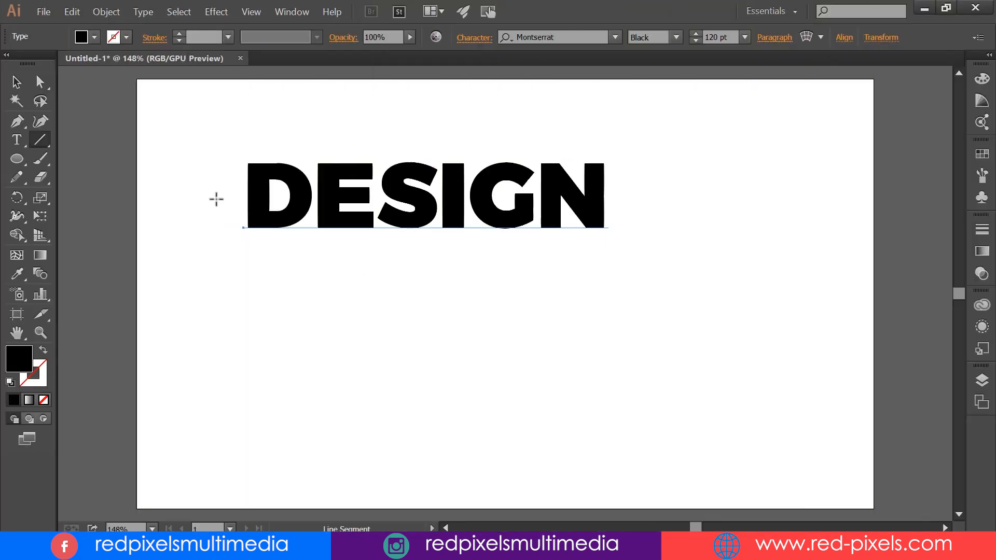
Step: Draw a horizontal line across the middle of the DESIGN text and convert the text to outlines
mouse_move(216, 203)
left_mouse_down()
mouse_move(622, 204)
mouse_move(615, 197)
left_mouse_up()
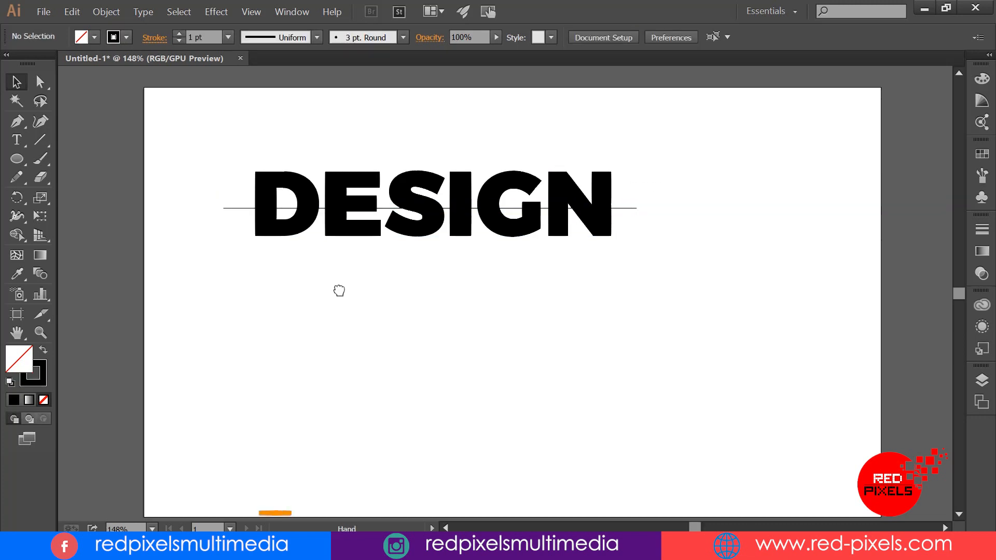
right_click(400, 186)
left_click(444, 260)
Step: Align the outlined DESIGN lettering and the horizontal line on their horizontal and vertical centres
left_click_drag(678, 173, 389, 259)
left_click(607, 37)
left_click(595, 162)
left_click(623, 179)
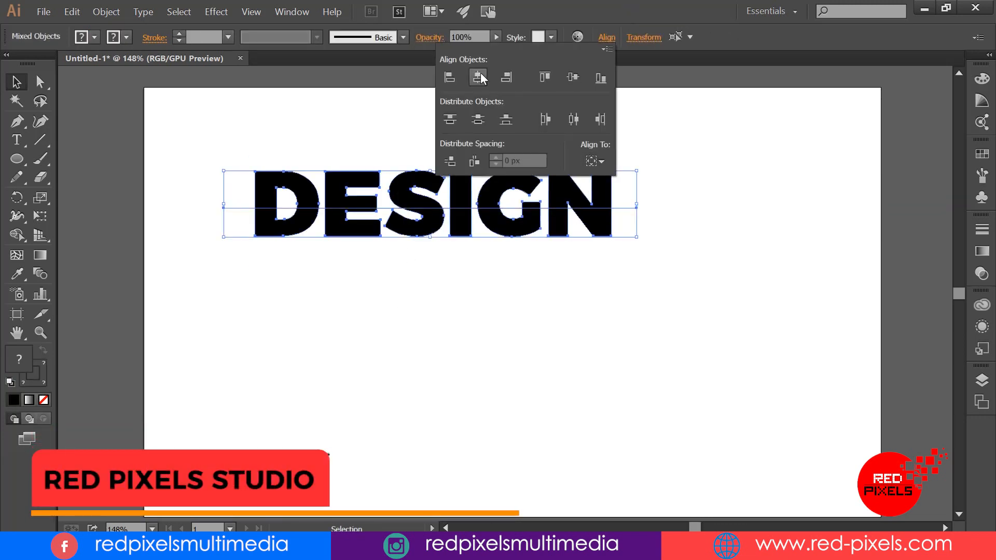
left_click(478, 77)
left_click(572, 77)
left_click(715, 187)
Step: Draw a vertical line through the middle of each DESIGN letter and set the lines to a 1 pt stroke
left_click(40, 140)
mouse_move(285, 160)
left_mouse_down()
mouse_move(304, 242)
mouse_move(295, 259)
left_mouse_up()
left_click_drag(350, 159, 350, 264)
left_click_drag(413, 160, 413, 252)
left_click_drag(511, 152, 512, 151)
left_click_drag(578, 206, 578, 160)
key("v")
left_click_drag(221, 120, 637, 170)
left_click(179, 34)
left_click(411, 294)
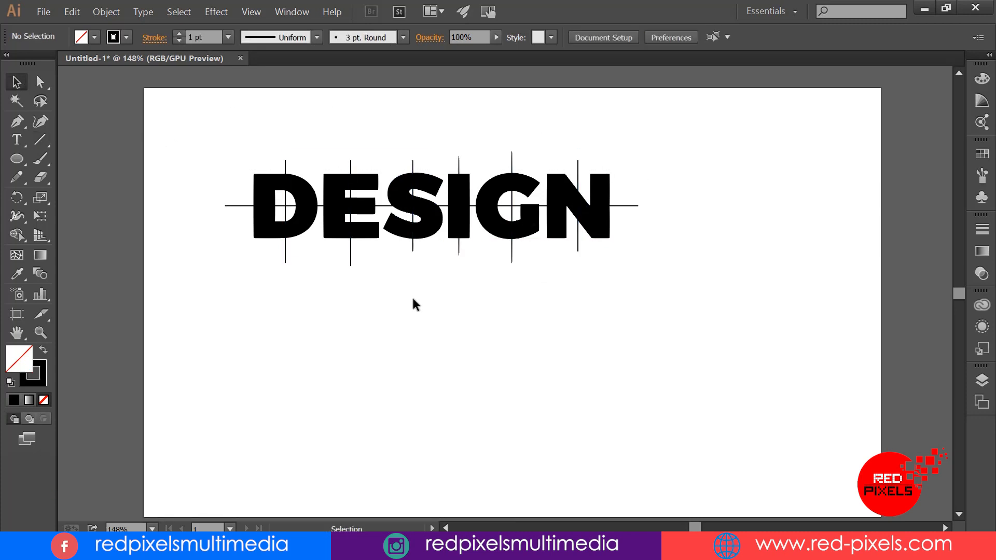
Step: Select the lettering with all its lines and split the D into four quarters with the Shape Builder tool
key("ctrl+equal")
key("ctrl+equal")
left_click_drag(344, 260, 425, 350)
key("ctrl+equal")
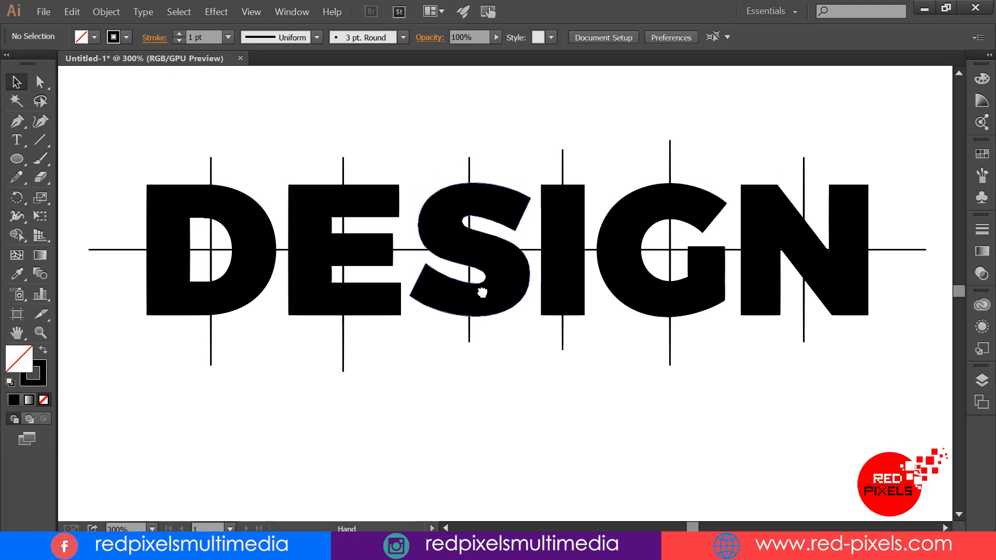
left_click_drag(122, 160, 911, 407)
left_click(17, 236)
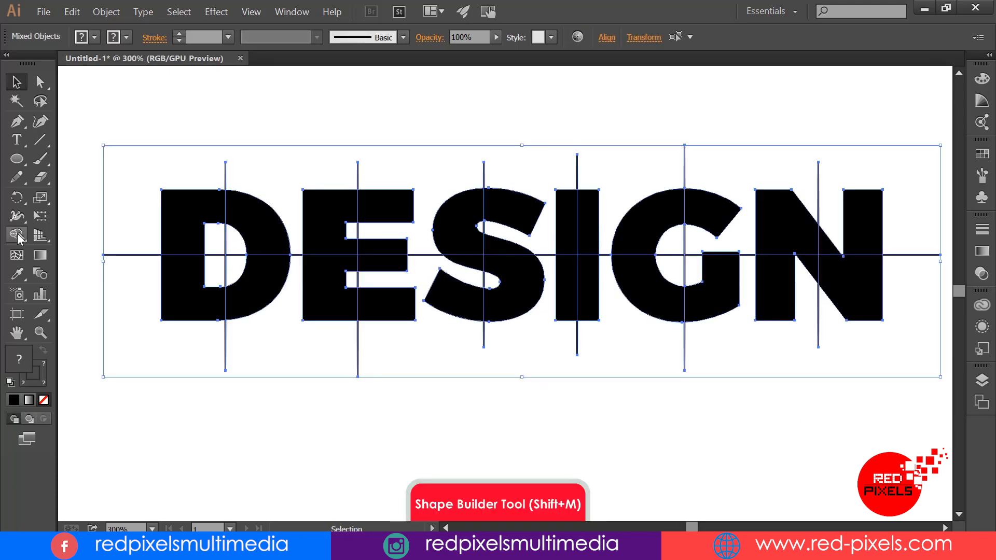
left_click(183, 224)
left_click(265, 224)
left_click(260, 285)
left_click(184, 289)
Step: Split the letter E along its crossing lines into separate pieces with the Shape Builder tool
left_click(315, 225)
left_click(381, 207)
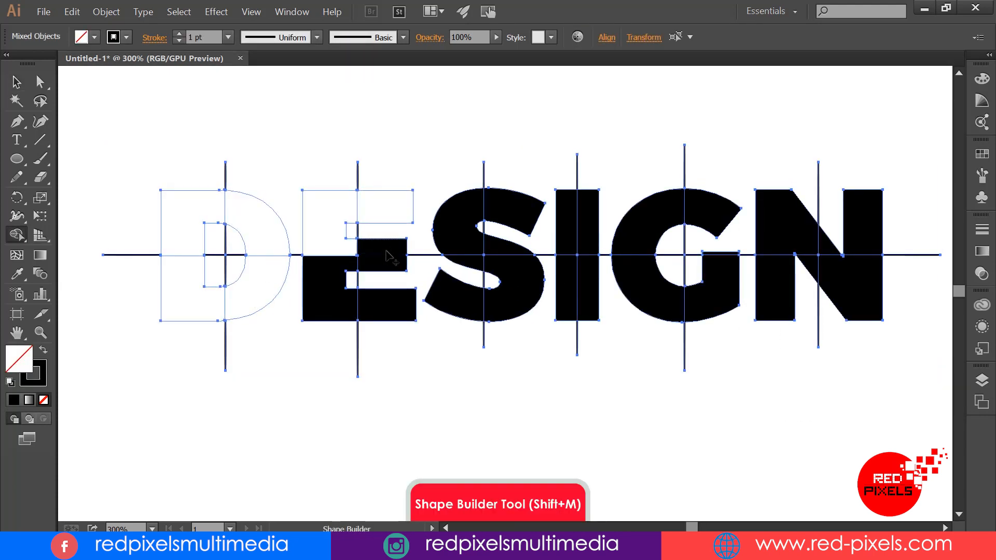
left_click(385, 246)
left_click(383, 263)
left_click(338, 296)
left_click(378, 303)
Step: Split the letter S along its crossing lines into separate pieces with the Shape Builder tool
left_click(459, 294)
left_click(467, 263)
left_click(456, 223)
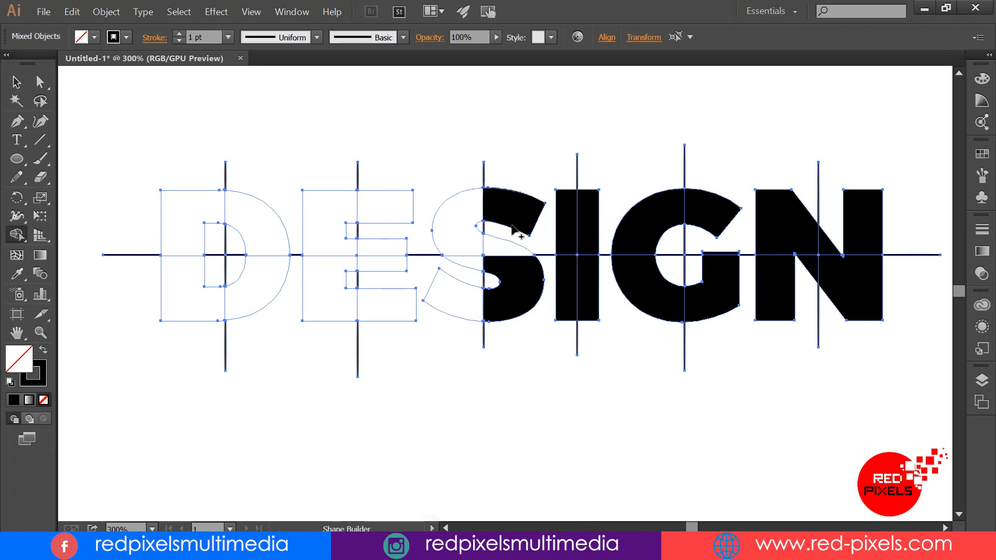
left_click(518, 218)
left_click(519, 283)
Step: Split the letters I, G and N along their crossing lines with the Shape Builder tool, then deselect everything
left_click(587, 234)
left_click(638, 223)
left_click(718, 220)
left_click(775, 285)
left_click(810, 265)
left_click(825, 246)
left_click(861, 228)
left_click(836, 278)
left_click(16, 82)
left_click(150, 131)
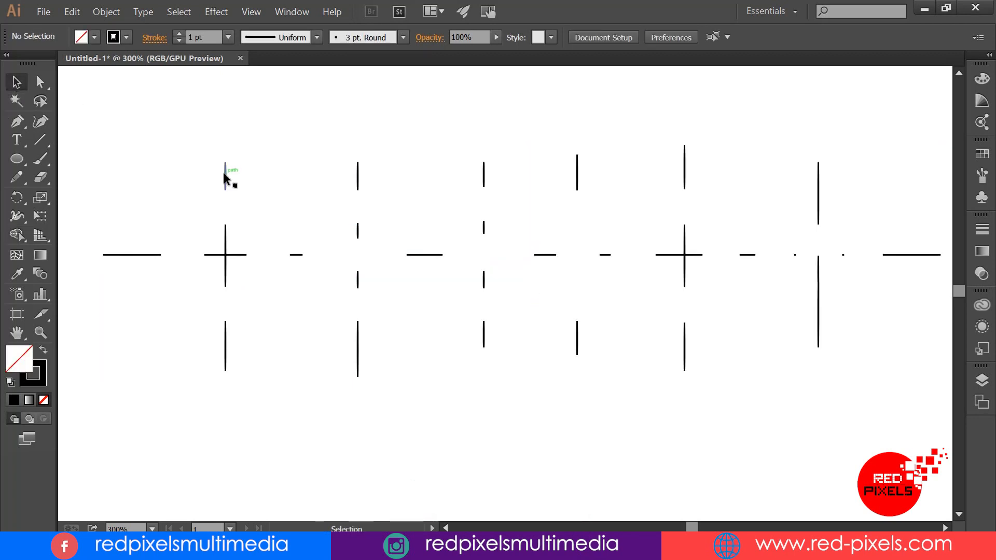
Step: Fill all the split DESIGN letter pieces with the orange colour ff8d00
key("ctrl+a")
left_click(982, 78)
left_click(812, 107)
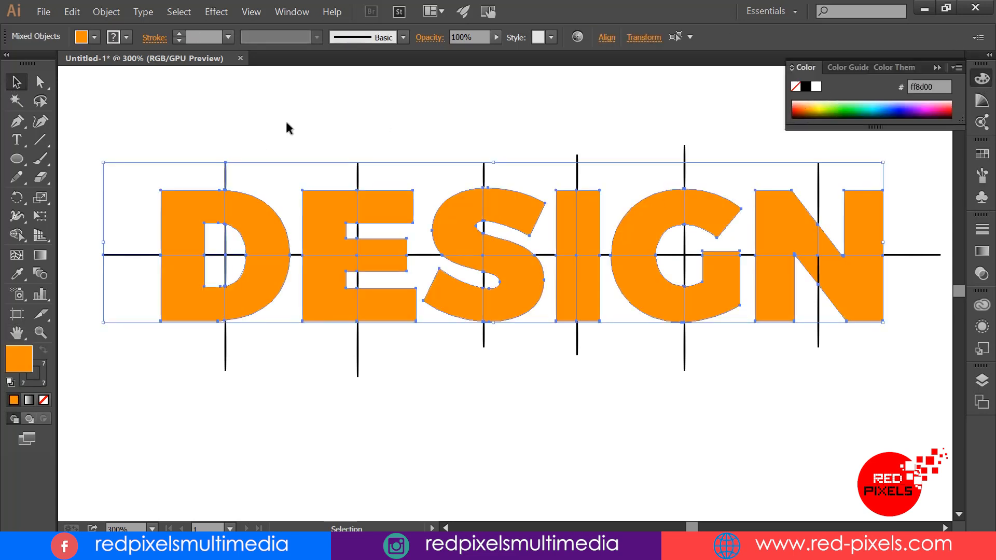
Step: Select the leftover black line segments around and inside the letters with the Magic Wand and delete them
key("y")
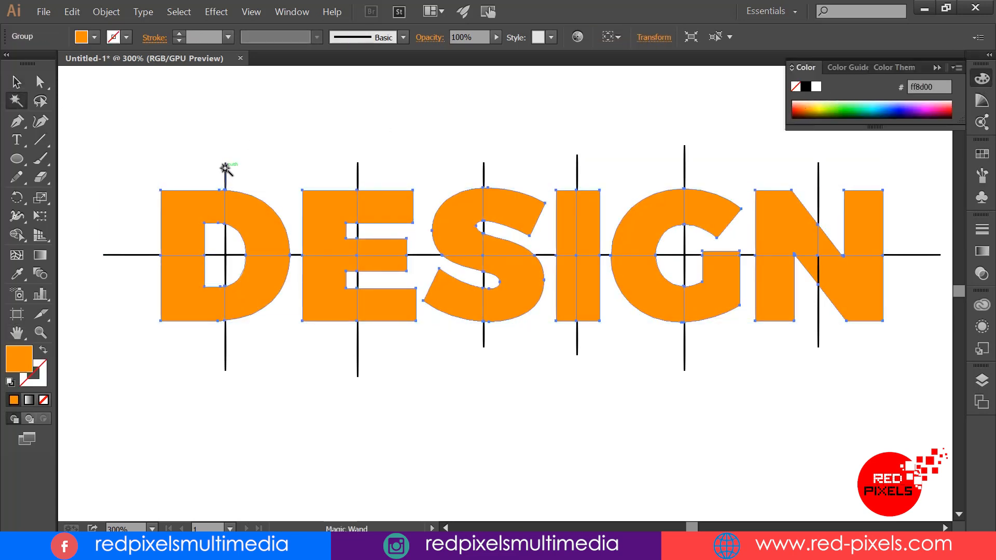
left_click(226, 153)
left_click(225, 340)
key("Delete")
left_click(225, 279)
key("v")
left_click(144, 285)
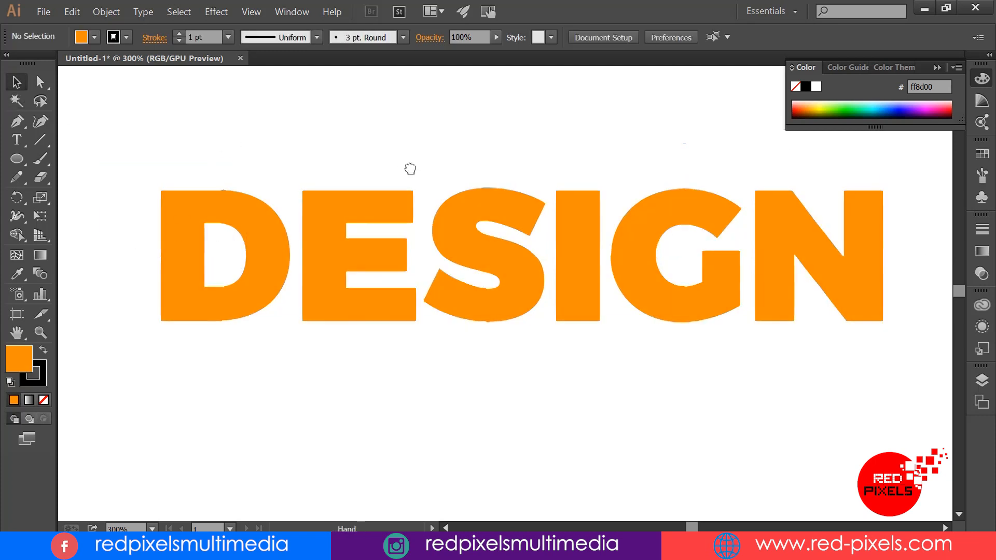
Step: Ungroup the orange DESIGN lettering so its pieces can be selected separately
left_click_drag(410, 169, 412, 182)
left_click(264, 234)
right_click(264, 233)
left_click(291, 293)
left_click(262, 174)
Step: Try moving the four quarters of the letter D apart to check that they are separate pieces
left_click_drag(182, 301, 172, 319)
left_click_drag(262, 229, 275, 190)
left_click_drag(250, 322, 266, 344)
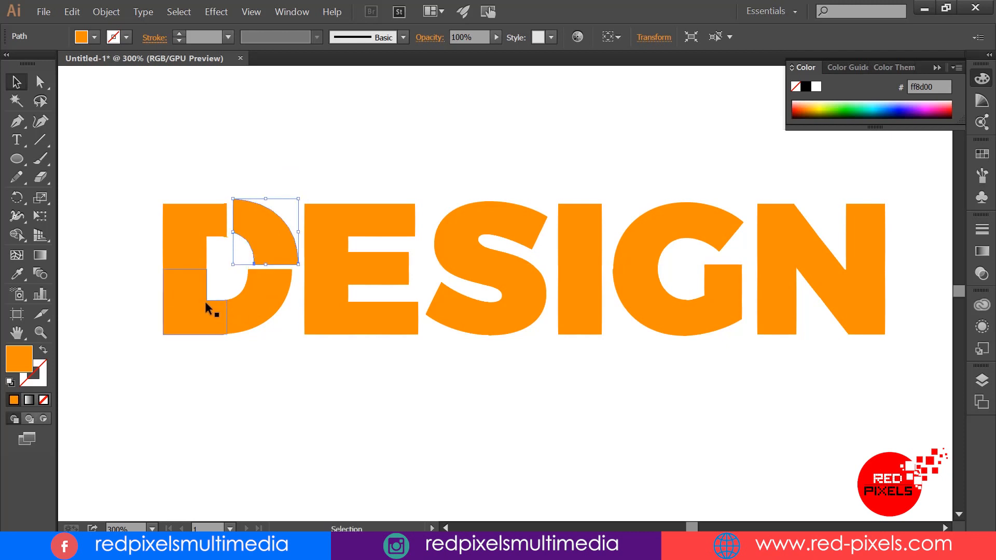
left_click_drag(205, 299, 198, 304)
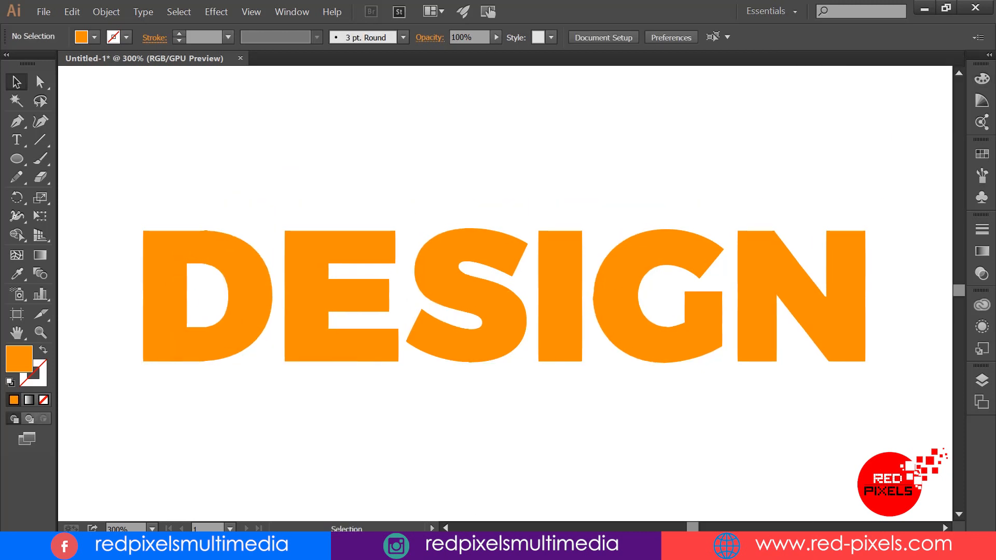
Step: Fill diagonally alternating pieces of every DESIGN letter with the black swatch, starting with the D's upper-right quarter
left_click(241, 260)
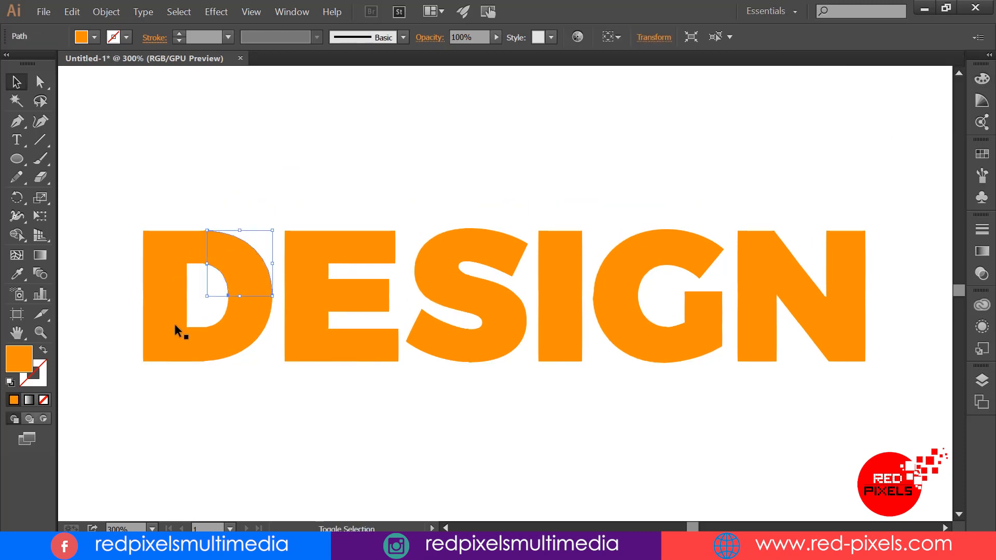
left_click(507, 259, "shift")
left_click(463, 307, "shift")
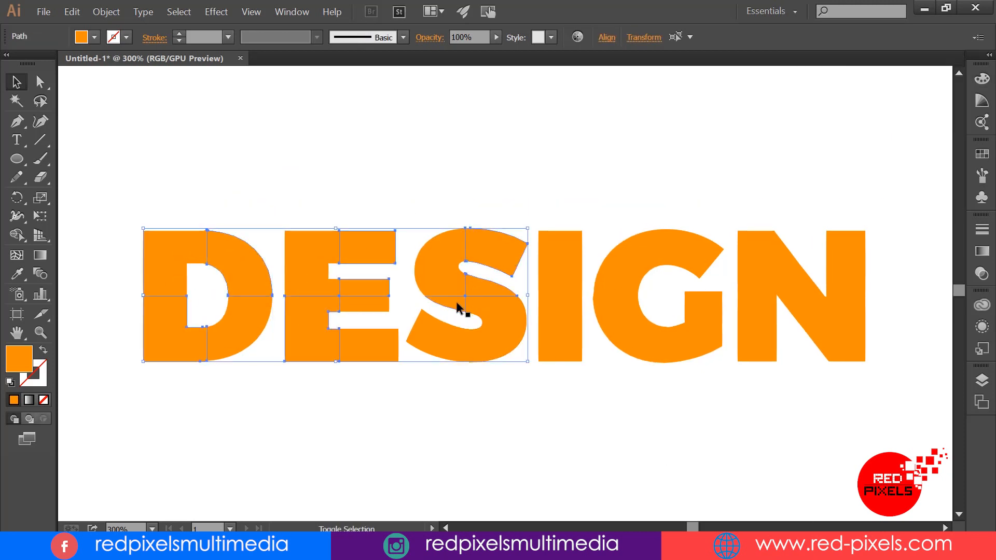
left_click(703, 293, "shift")
left_click(849, 254, "shift")
left_click(758, 317, "shift")
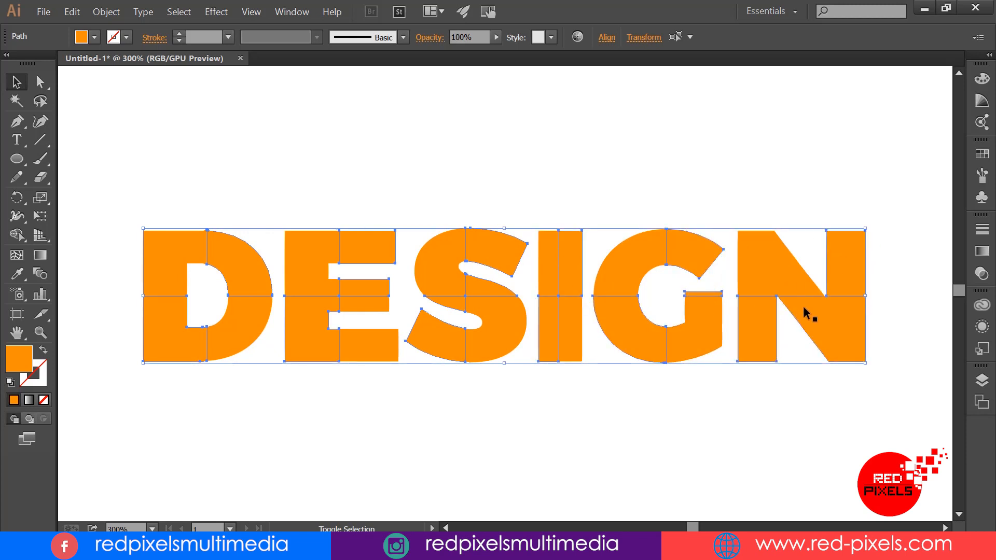
left_click(981, 157)
left_click(988, 157)
left_click(293, 14)
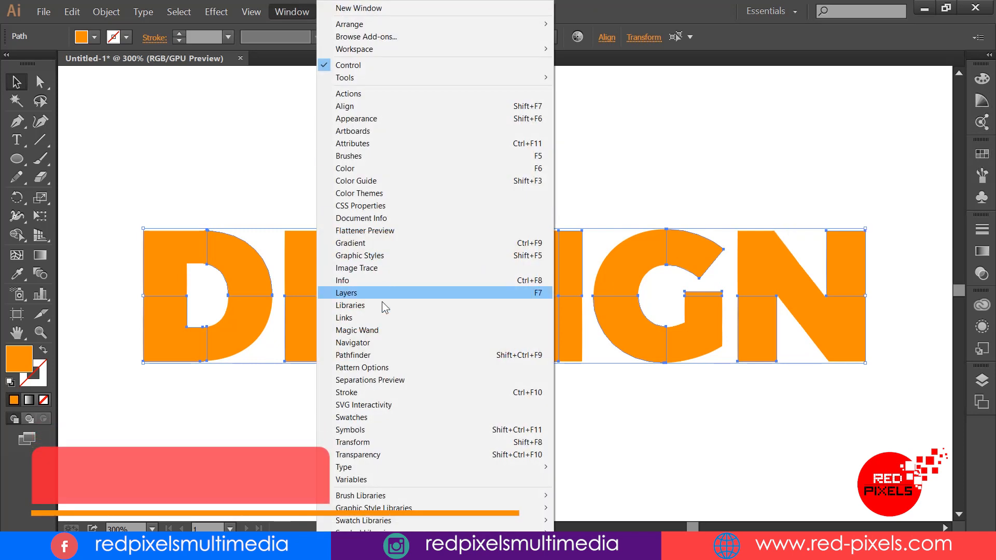
left_click(366, 418)
left_click_drag(871, 240, 871, 289)
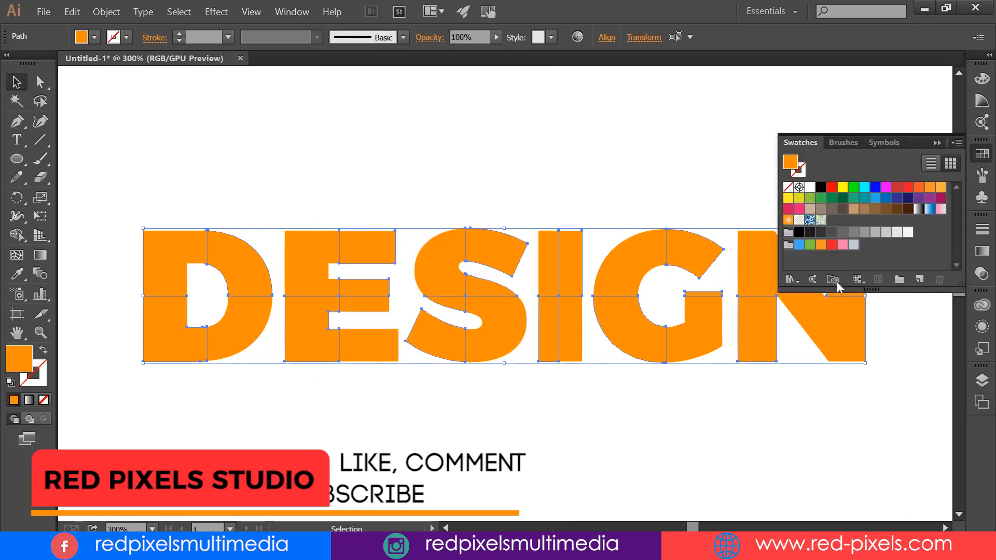
left_click(908, 188)
left_click(820, 187)
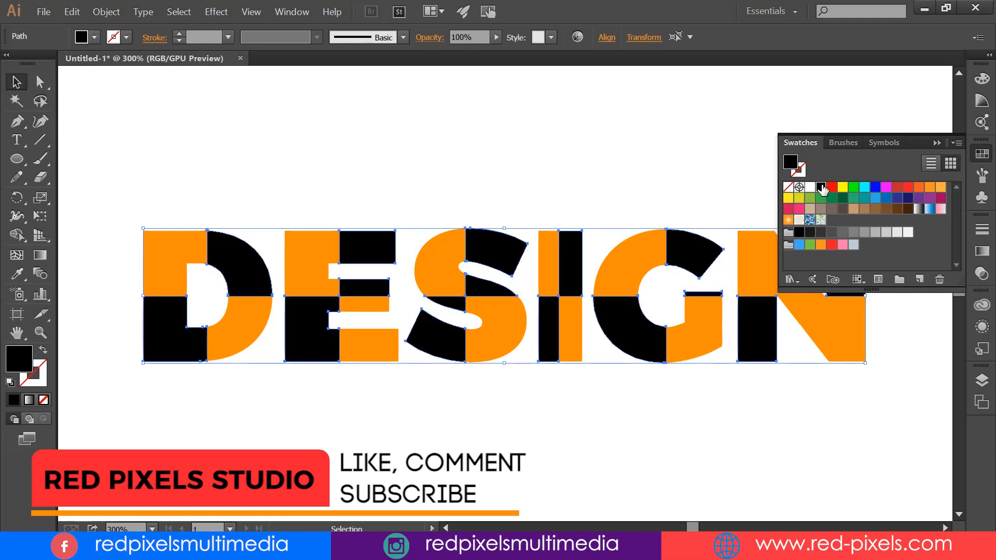
Step: Open the Basic Graphics_Lines pattern swatch library
left_click(790, 280)
mouse_move(848, 413)
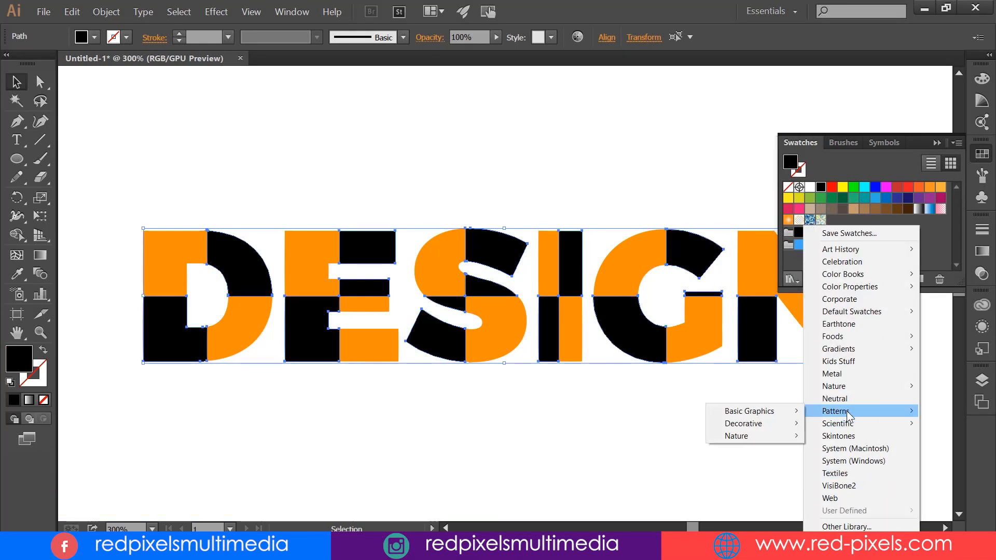
mouse_move(778, 412)
left_click(638, 423)
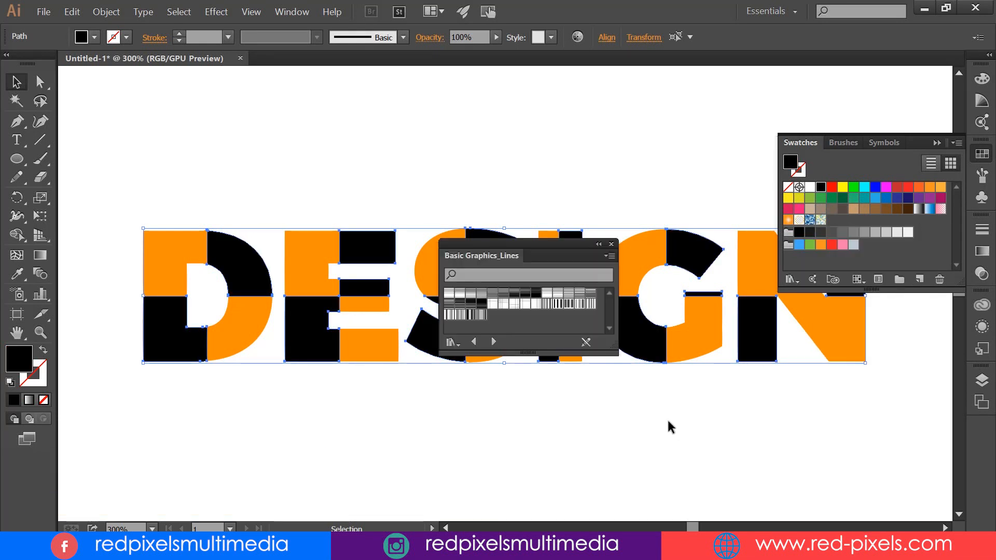
left_click(793, 282)
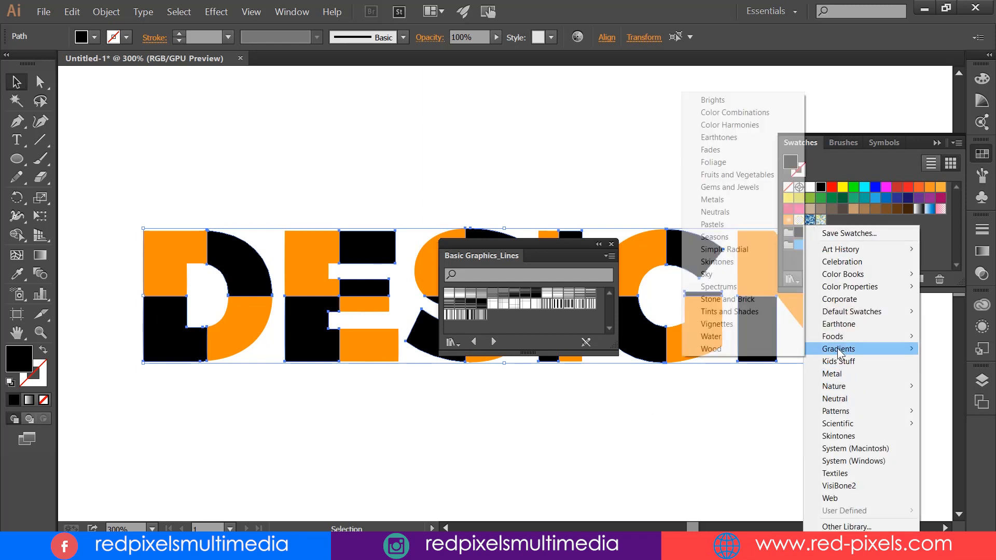
mouse_move(843, 415)
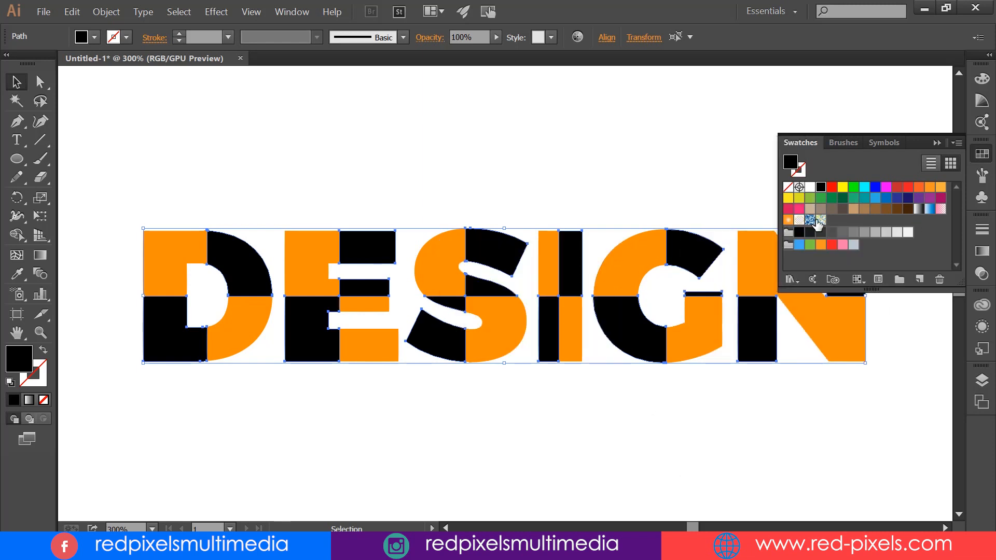
left_click(790, 280)
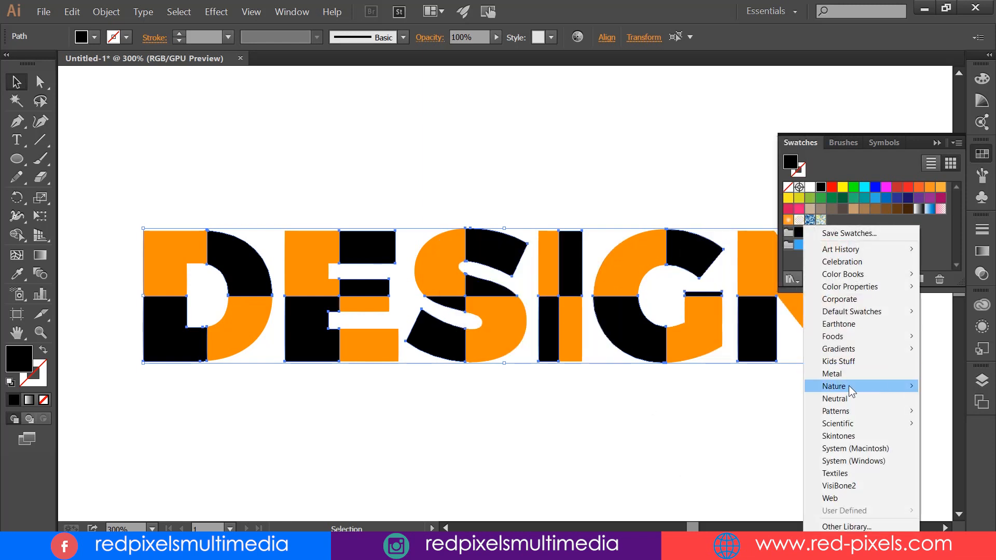
mouse_move(757, 411)
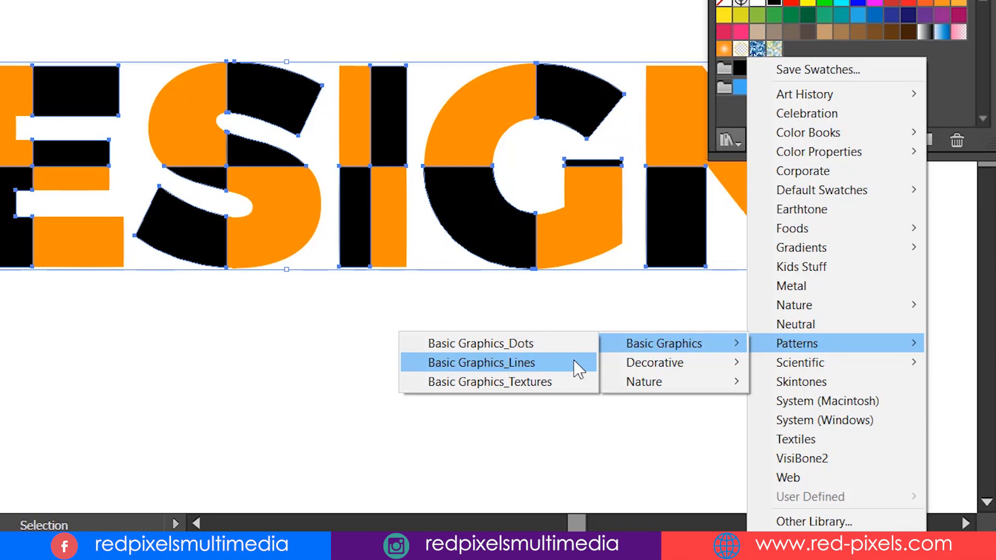
Step: Try a series of line patterns from the Basic Graphics_Lines library on the selected black letter pieces
left_click(450, 294)
left_click(460, 293)
left_click(482, 294)
left_click(504, 294)
left_click(525, 294)
left_click(536, 293)
left_click(548, 294)
left_click(547, 304)
left_click(569, 294)
left_click(580, 294)
left_click(558, 294)
left_click(590, 293)
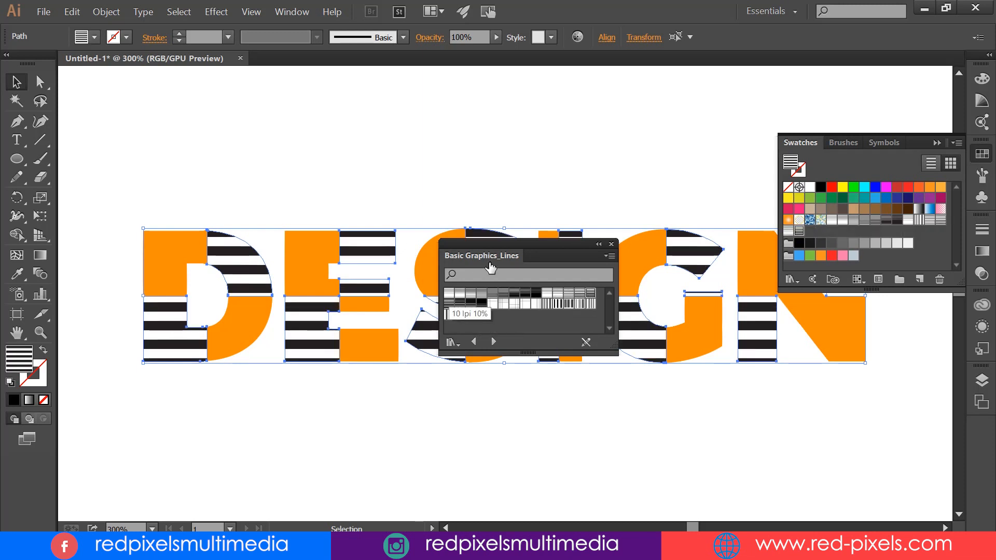
Step: Fill the selected black letter pieces with a thin horizontal-line pattern, leaving only the Basic Graphics_Lines library open below the lettering
left_click_drag(487, 269, 609, 388)
left_click(605, 413)
left_click(594, 413)
left_click(583, 413)
left_click(573, 413)
left_click(606, 413)
left_click(595, 413)
left_click_drag(728, 362, 913, 400)
left_click(937, 142)
Step: Select all orange letter pieces with the Magic Wand and fill them with the Scotch Rule 2 line pattern
left_click(179, 255)
left_click(378, 185)
key("y")
left_click(197, 236)
left_click(769, 471)
key("ctrl+z")
left_click(421, 355)
left_click(387, 345)
left_click(854, 462)
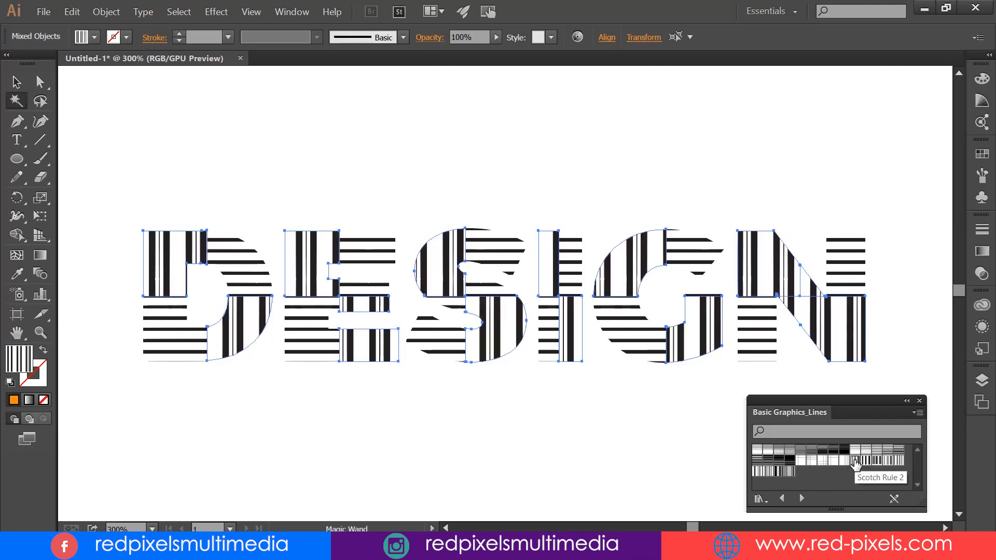
Step: Try further line patterns on the same formerly orange pieces, ending with one of the vertical-line swatches
left_click(898, 462)
left_click(768, 471)
left_click(780, 472)
left_click(789, 471)
left_click(844, 451)
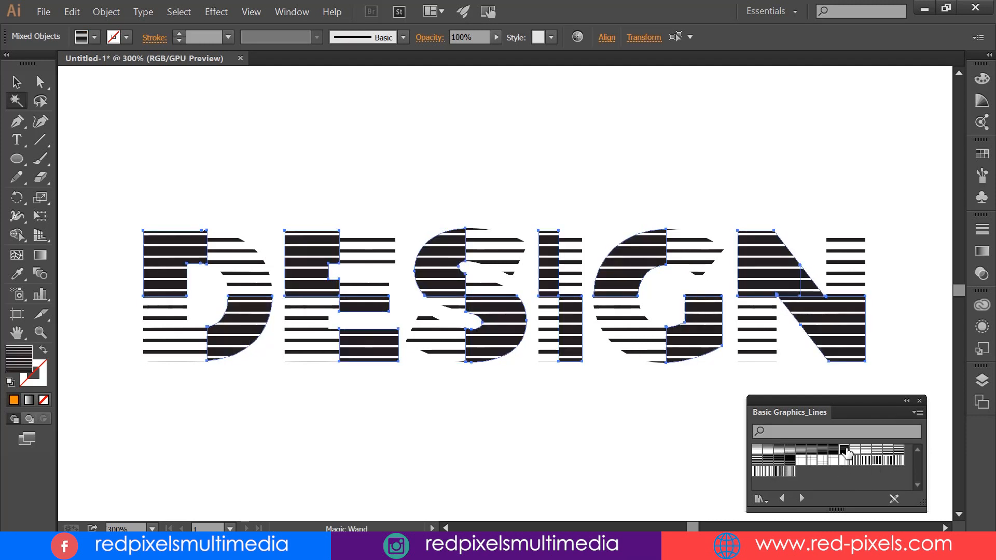
left_click(770, 471)
left_click(780, 472)
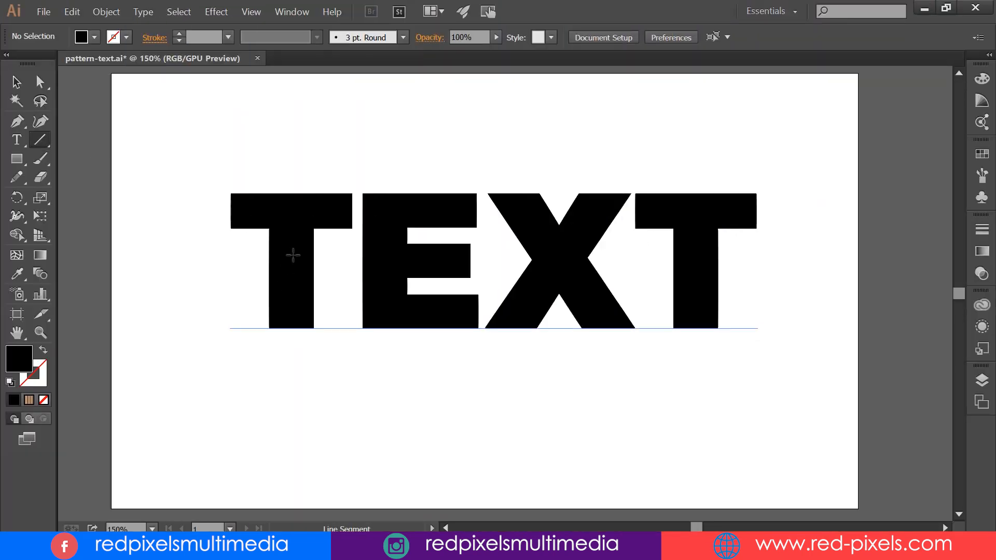
Step: Convert the TEXT lettering in pattern-text.ai to outlines
right_click(424, 206)
left_click(467, 284)
right_click(318, 206)
left_click(263, 192)
Step: Draw a vertical line through the centre of each of the four letters of TEXT, extending past their upper and lower edges
key("backslash")
left_click_drag(289, 185, 300, 340)
left_click_drag(420, 185, 429, 349)
left_click_drag(558, 179, 571, 349)
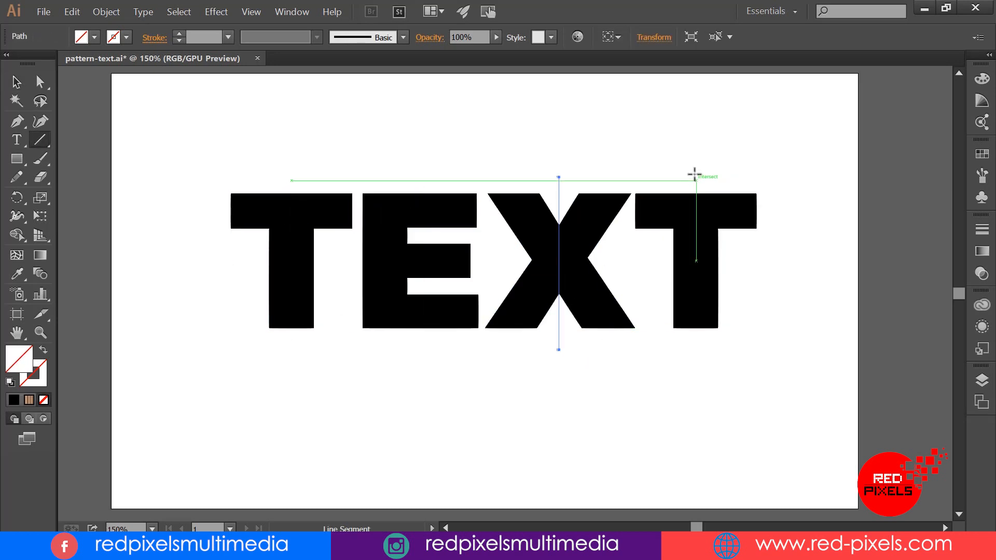
left_click_drag(696, 169, 697, 360)
Step: Draw a horizontal line across the middle of the word TEXT and select all letters and lines for the Shape Builder
key("v")
mouse_move(222, 123)
left_mouse_down()
mouse_move(774, 192)
mouse_move(775, 396)
left_mouse_up()
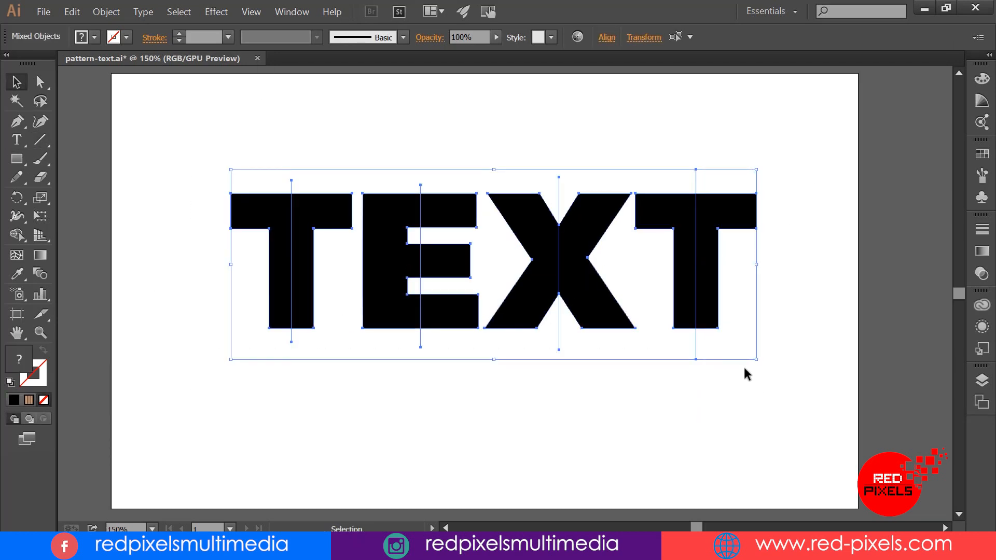
left_click(40, 140)
left_click_drag(226, 266, 814, 267)
left_click(17, 82)
left_click_drag(208, 135, 827, 415)
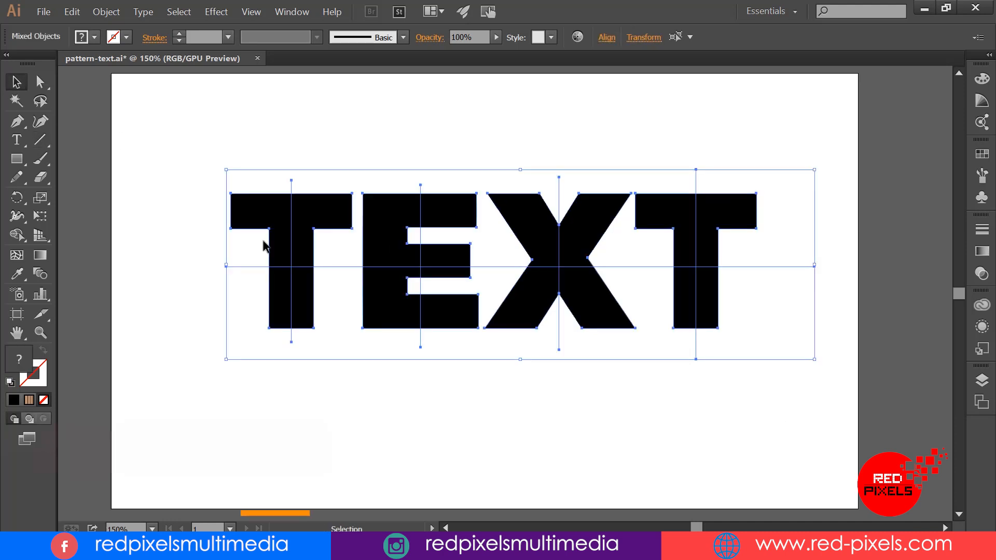
left_click(16, 235)
Step: Try separating diagonally opposite quarters of the first T and the E with the Shape Builder, and undo it
left_click(277, 219)
key("ctrl+z")
left_click(280, 228)
left_click(303, 297)
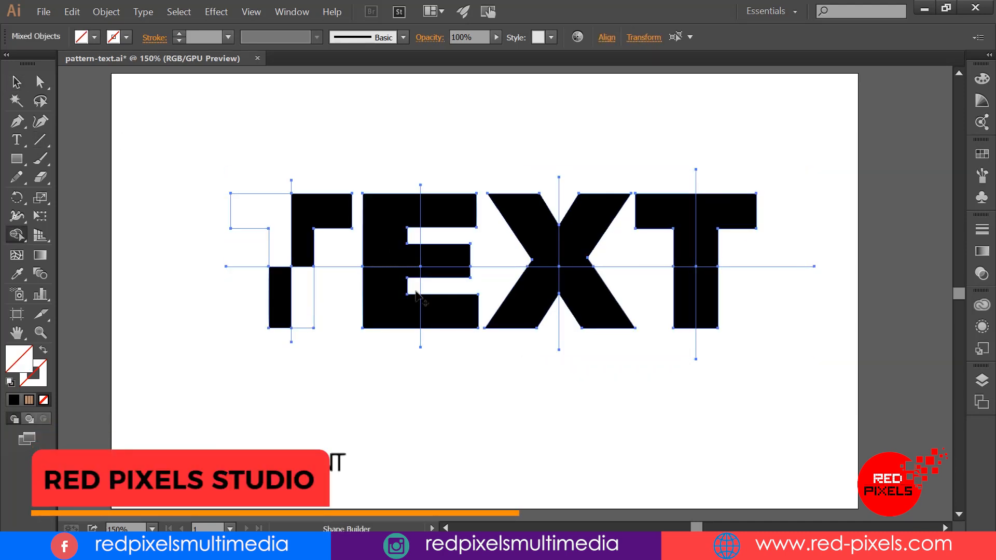
left_click(445, 308)
left_click(390, 246)
key("ctrl+z")
key("ctrl+z")
key("ctrl+z")
key("ctrl+z")
Step: Merge the upper and lower left quarters of each letter into one left-half piece with the Shape Builder
left_click_drag(281, 226, 281, 300)
left_click_drag(392, 228, 393, 313)
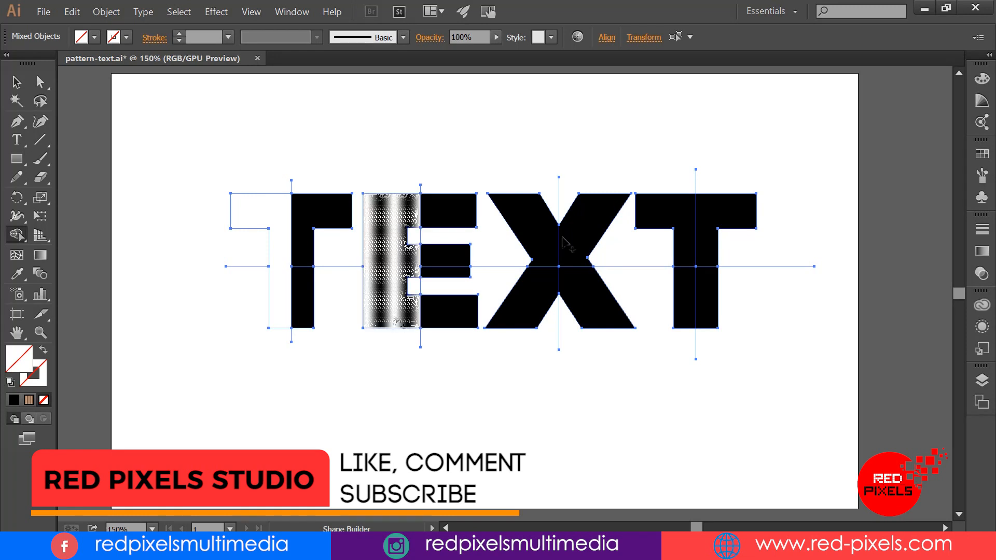
left_click_drag(534, 223, 529, 304)
left_click_drag(676, 221, 690, 297)
key("v")
left_click(223, 124)
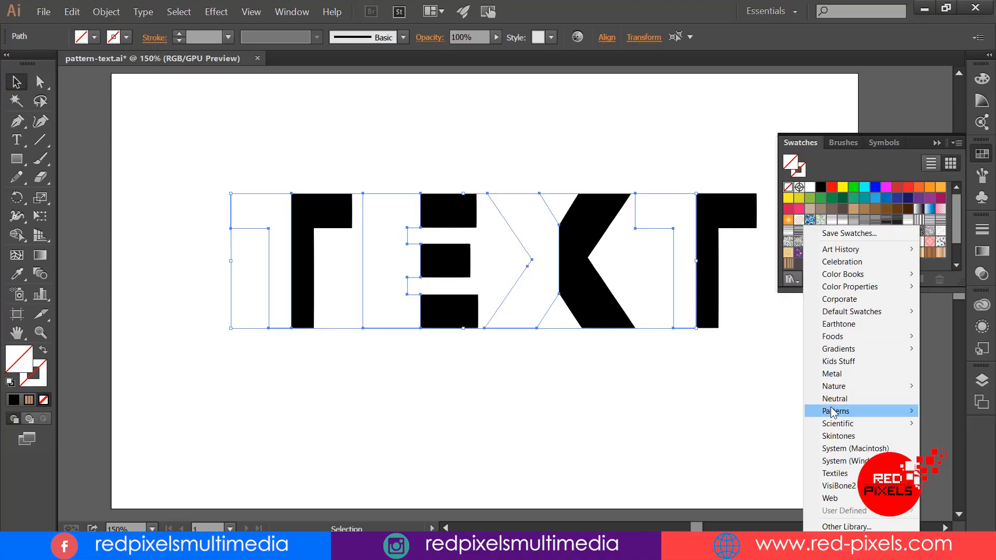
Step: Open the Nature_Foliage pattern library and try a green leaf pattern on the left halves of the letters
mouse_move(838, 411)
mouse_move(784, 438)
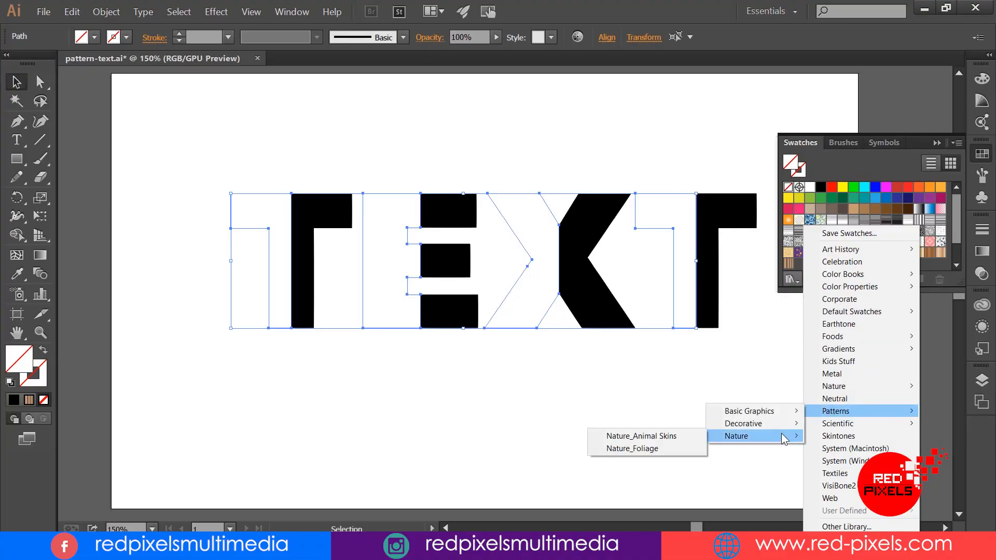
left_click(632, 448)
left_click(707, 387)
left_click(727, 387)
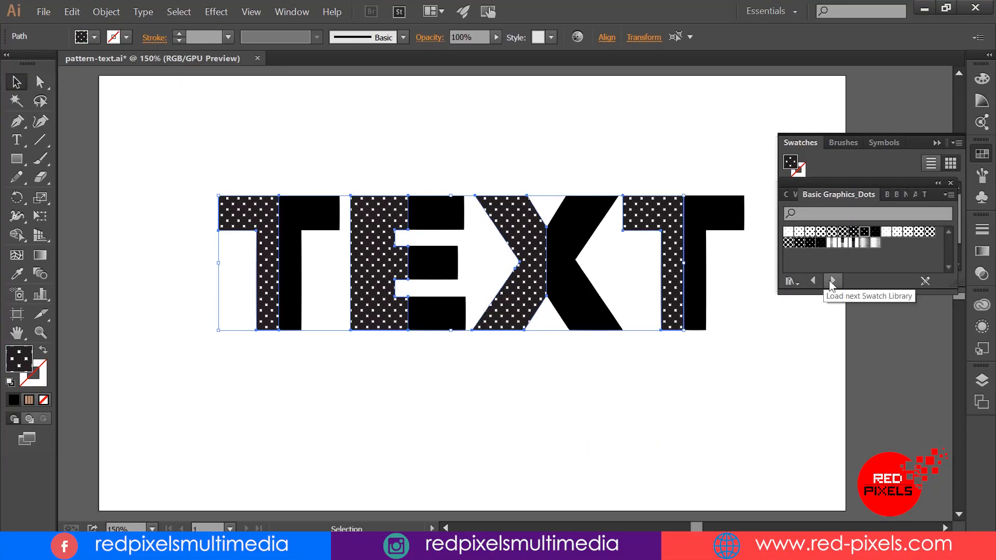
Step: Switch to the Basic Graphics_Textures library and try several of its patterns on the left halves
left_click(832, 280)
left_click(832, 280)
left_click(811, 244)
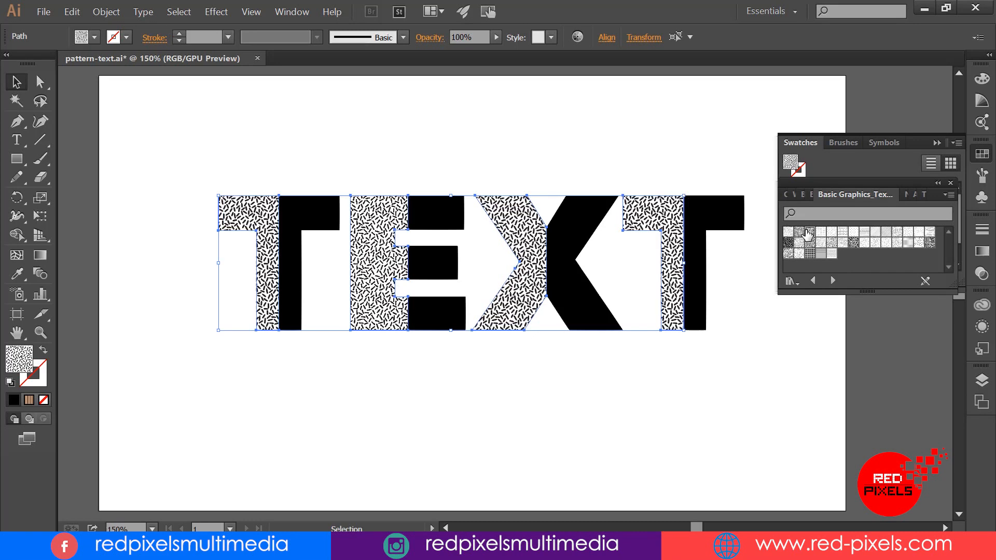
left_click(864, 243)
left_click(919, 242)
left_click(930, 242)
Step: Step through the pattern libraries after Basic Graphics_Textures, trying various swatches on the left halves
left_click(832, 280)
left_click(799, 233)
left_click(810, 233)
left_click(842, 233)
left_click(864, 233)
left_click(908, 233)
left_click(876, 243)
left_click(886, 244)
left_click(832, 280)
left_click(832, 232)
left_click(852, 233)
Step: Switch to the Nature_Animal Skins library and try its skin patterns on the left halves
left_click(832, 280)
left_click(791, 233)
left_click(802, 233)
left_click(823, 233)
left_click(845, 232)
left_click(876, 232)
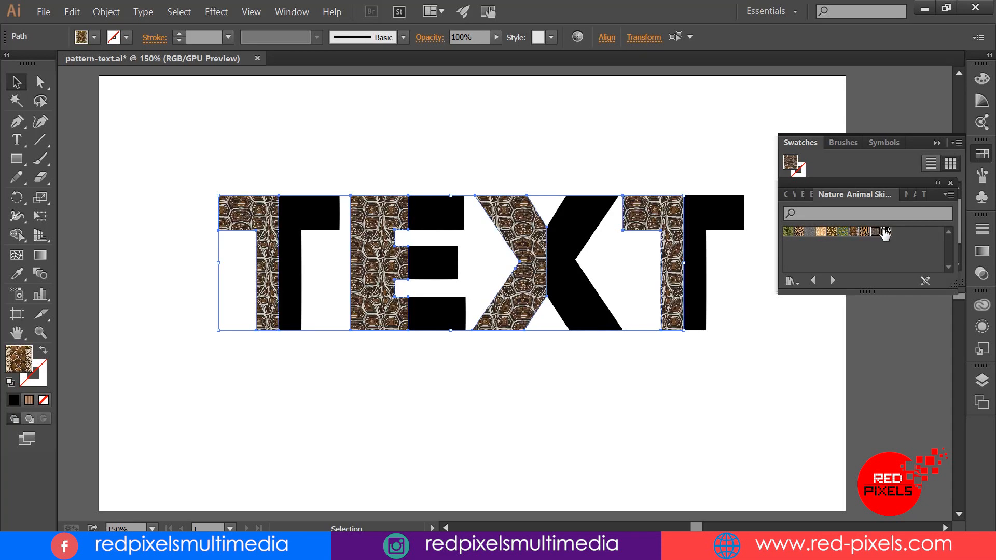
left_click(886, 233)
Step: Fill the left halves with the blue wave pattern from the preceding library, then close the swatch panels and deselect
left_click(814, 282)
left_click(814, 283)
left_click(928, 234)
left_click(937, 143)
left_click(950, 183)
left_click(676, 131)
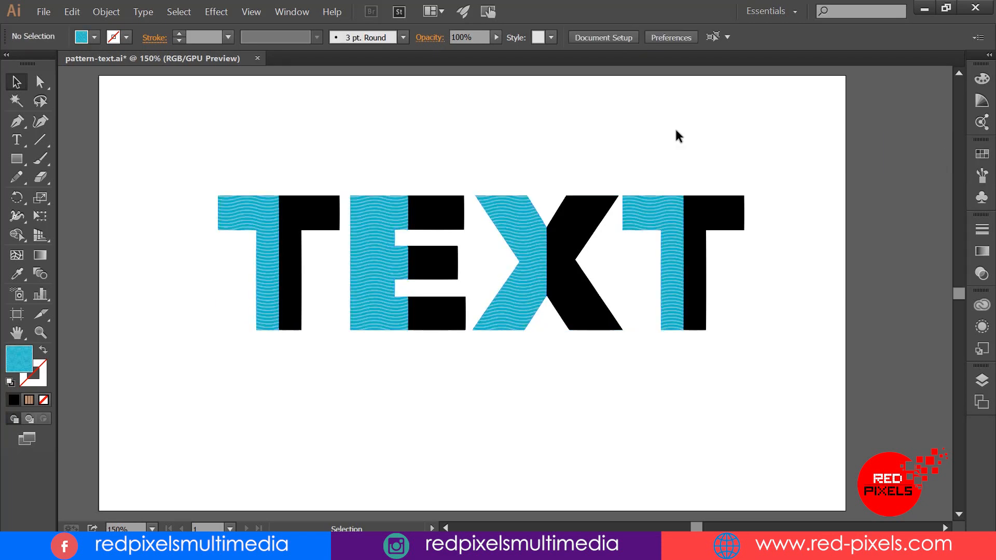
Step: Select the black right halves of all four letters and set their fill to teal, hex 009999
left_click(313, 217)
left_click(412, 227, "shift")
left_click(581, 270, "shift")
left_click(695, 212, "shift")
double_click(19, 358)
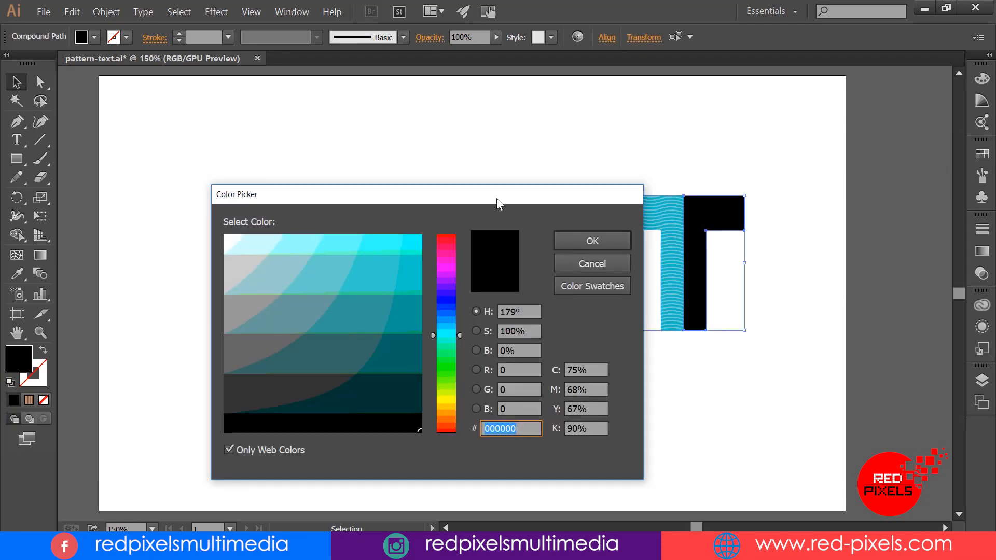
left_click_drag(496, 198, 797, 164)
type("009999")
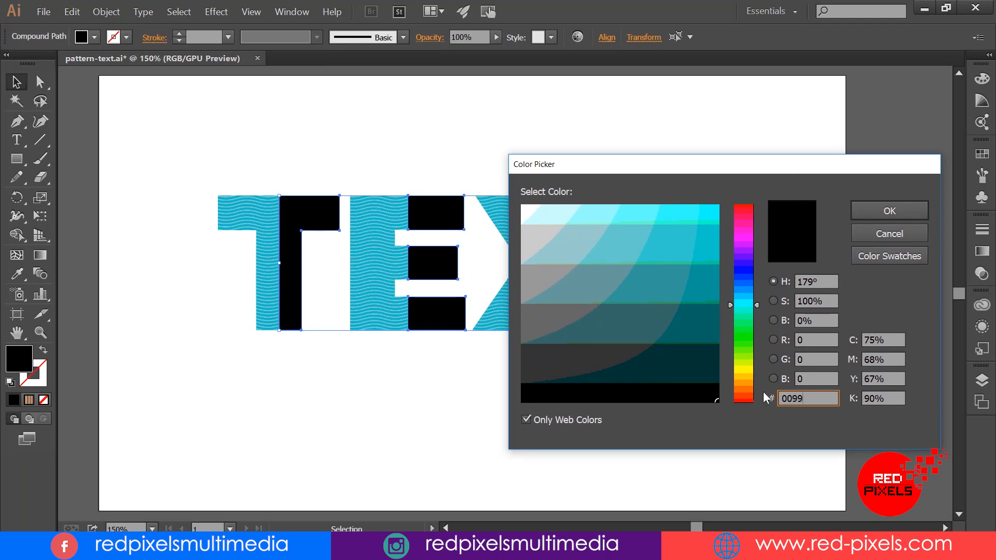
left_click(893, 214)
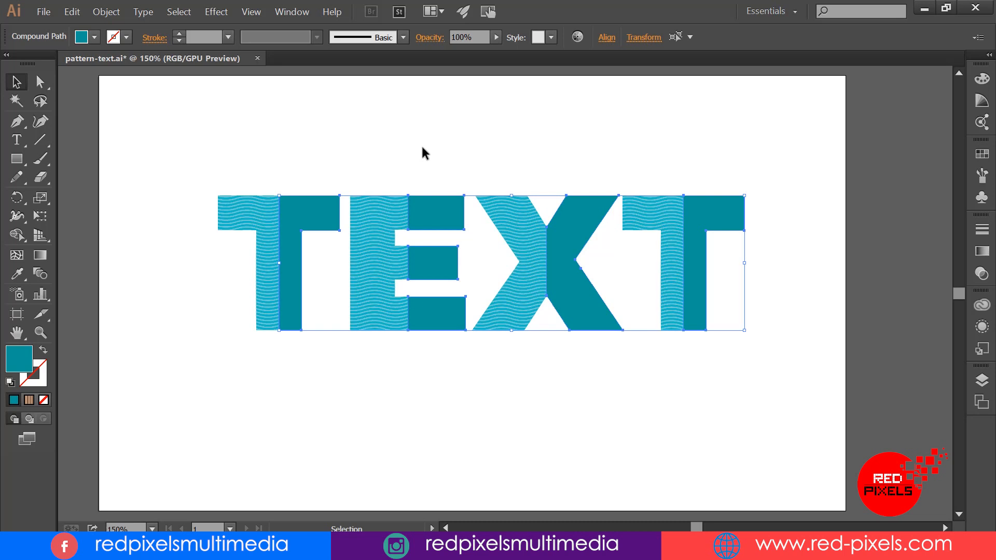
Step: Nudge the teal right halves down by three small increments and deselect them
key("shift+Down")
key("ctrl+z")
key("Down")
key("Down")
key("Down")
key("Down")
key("Down")
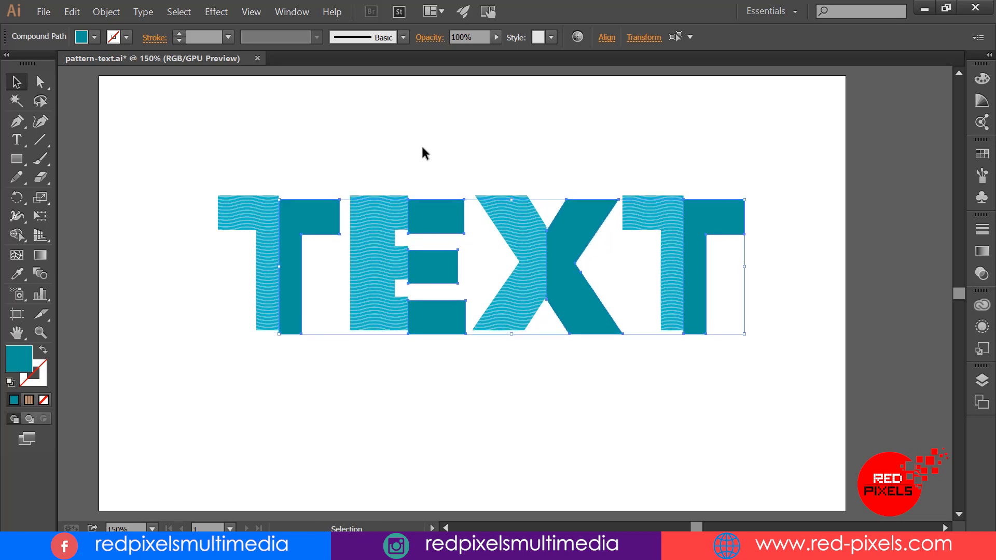
left_click(435, 137)
Step: Try rotating the wave-patterned left halves of the letters by 45°, and undo the rotation
left_click(387, 214)
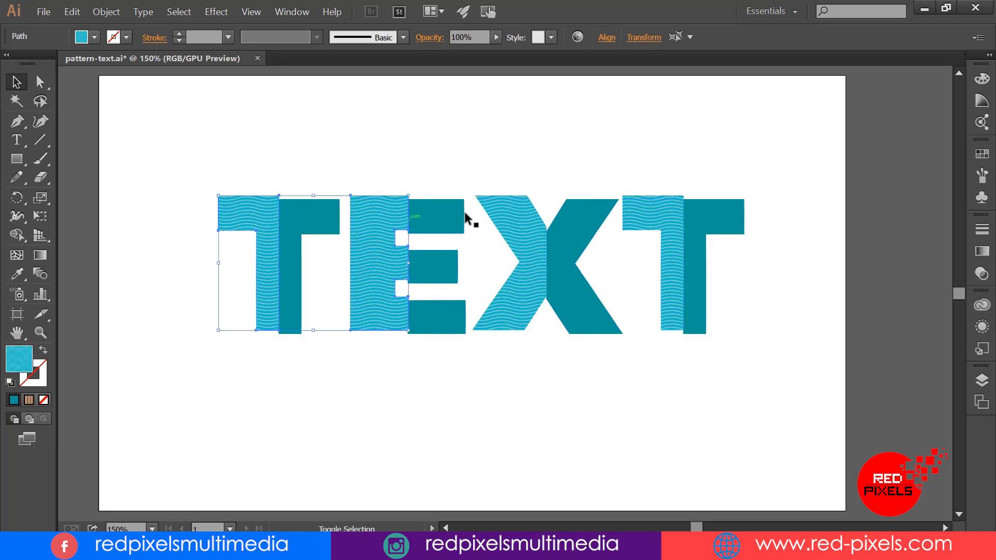
left_click(643, 38)
left_click(546, 102)
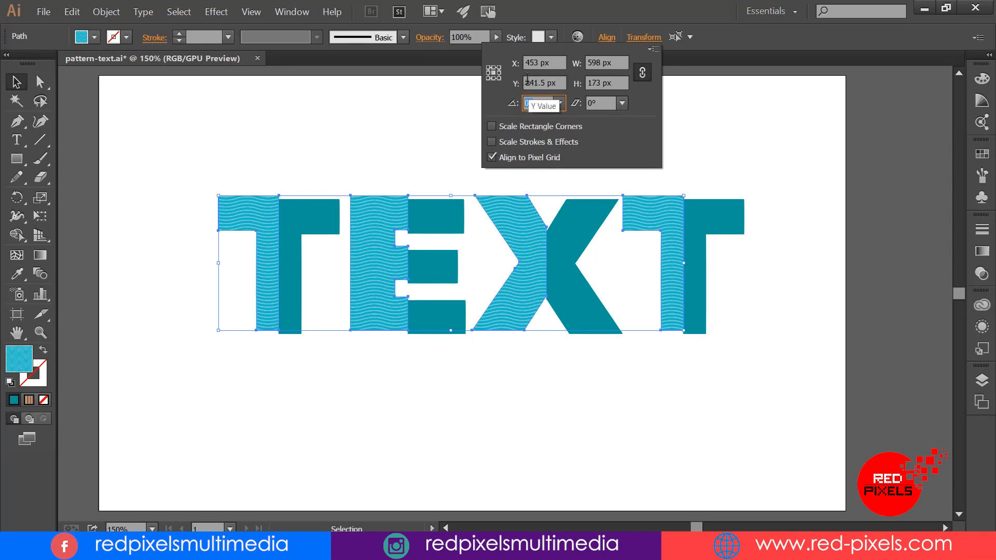
type("45")
key("Return")
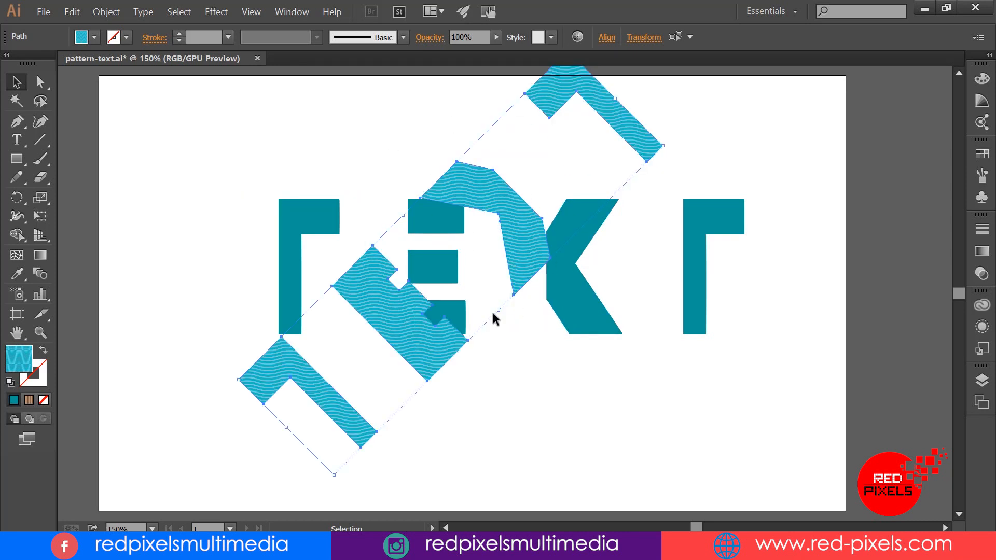
left_click(72, 12)
left_click(98, 26)
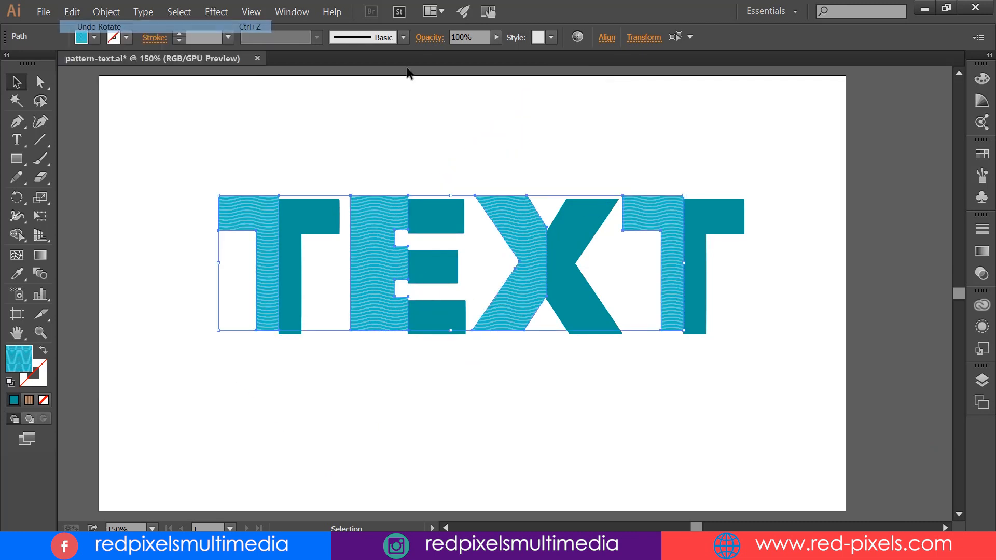
Step: Set transformations to Transform Pattern Only and rotate the wave pattern inside the left halves by 45°
left_click(643, 39)
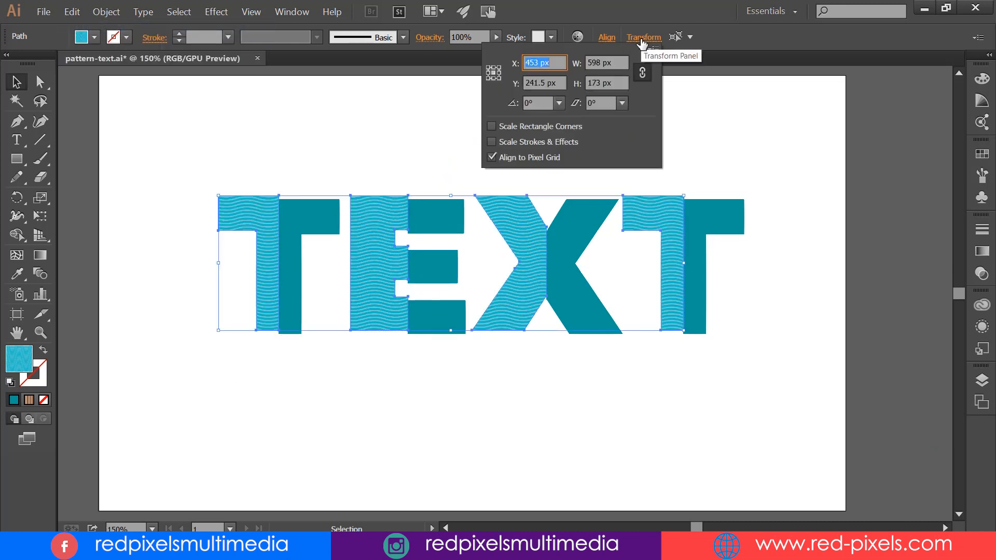
left_click(652, 50)
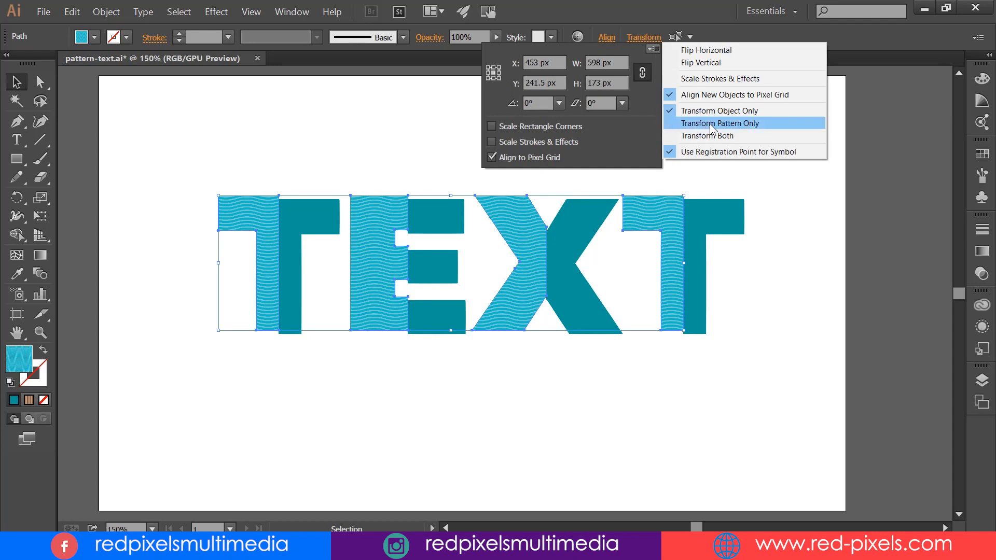
left_click(770, 124)
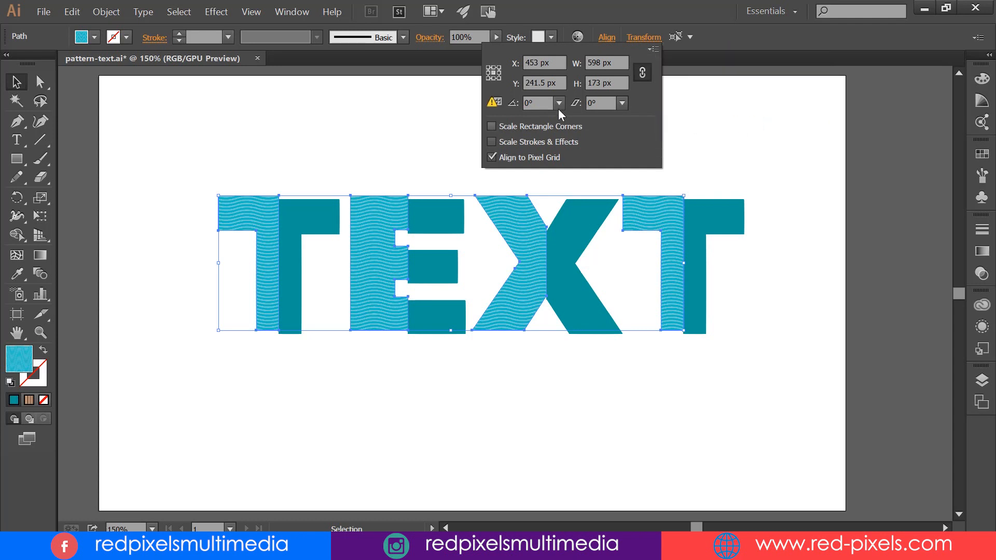
type("45")
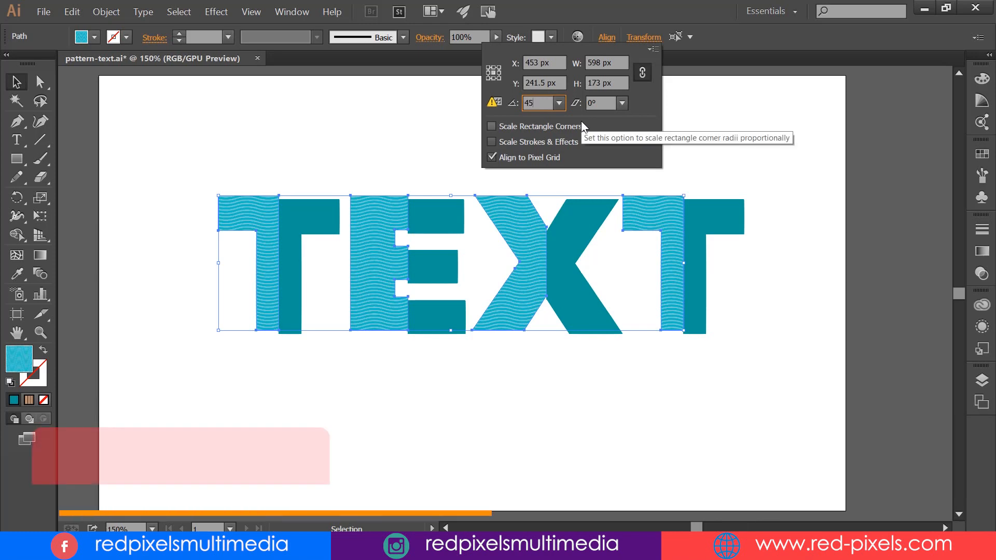
key("Return")
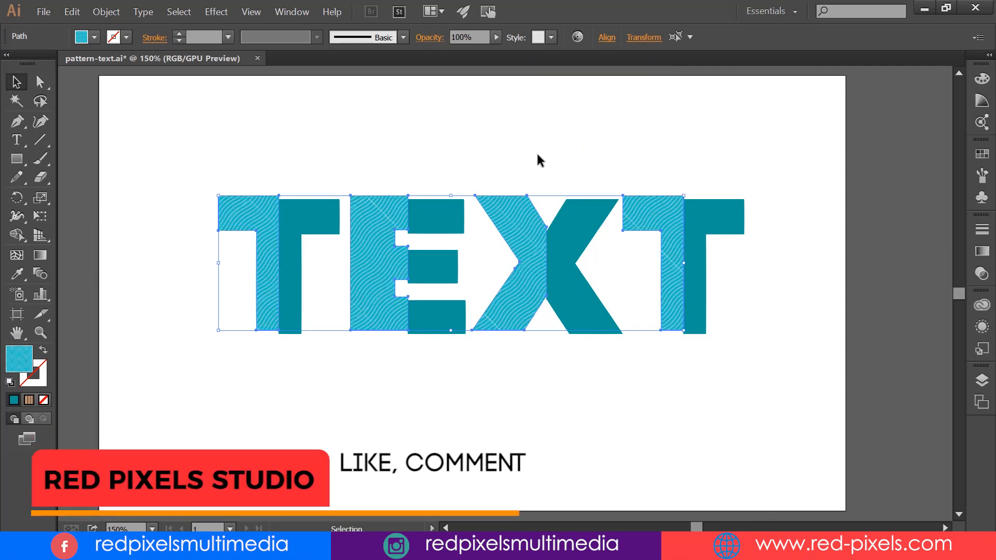
key("ctrl+equal")
key("ctrl+equal")
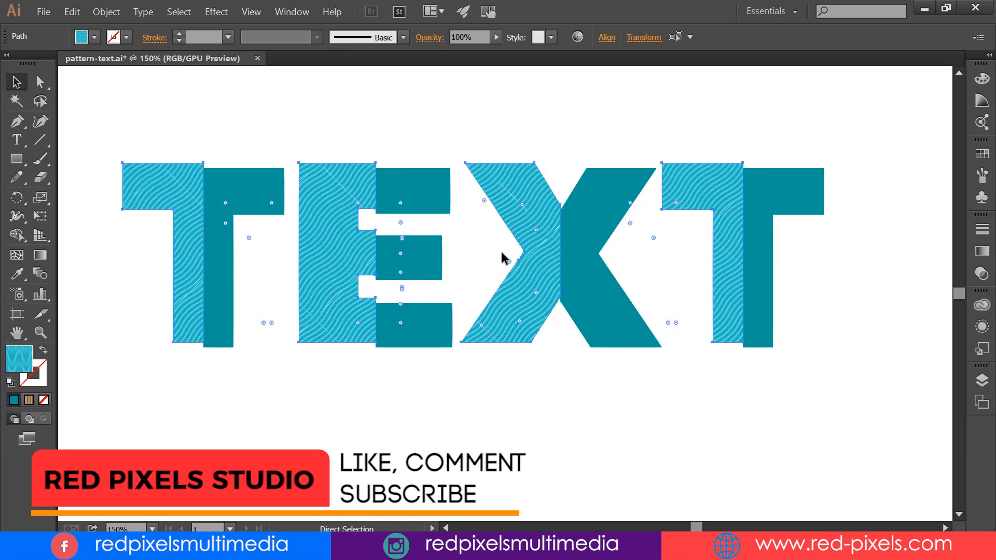
left_click_drag(711, 251, 727, 249)
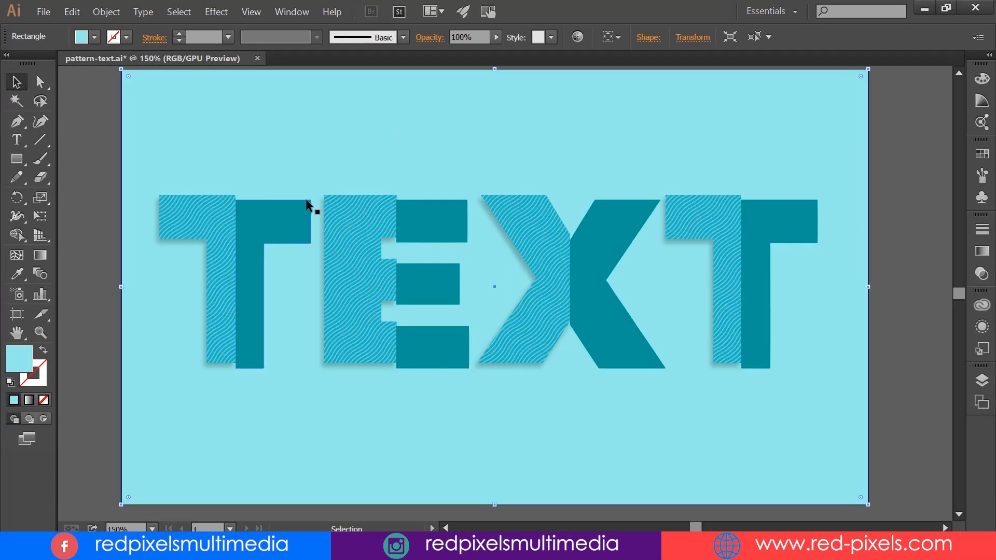
Step: Select the solid teal right halves of all four letters in TEXT
left_click(74, 196)
left_click(289, 239)
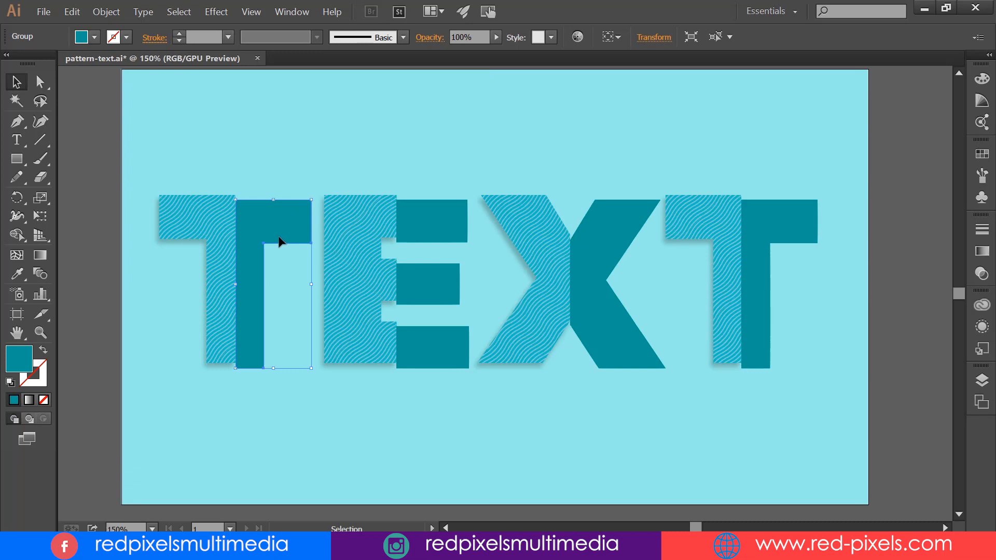
left_click(433, 216, "shift")
left_click(614, 228, "shift")
left_click(770, 223, "shift")
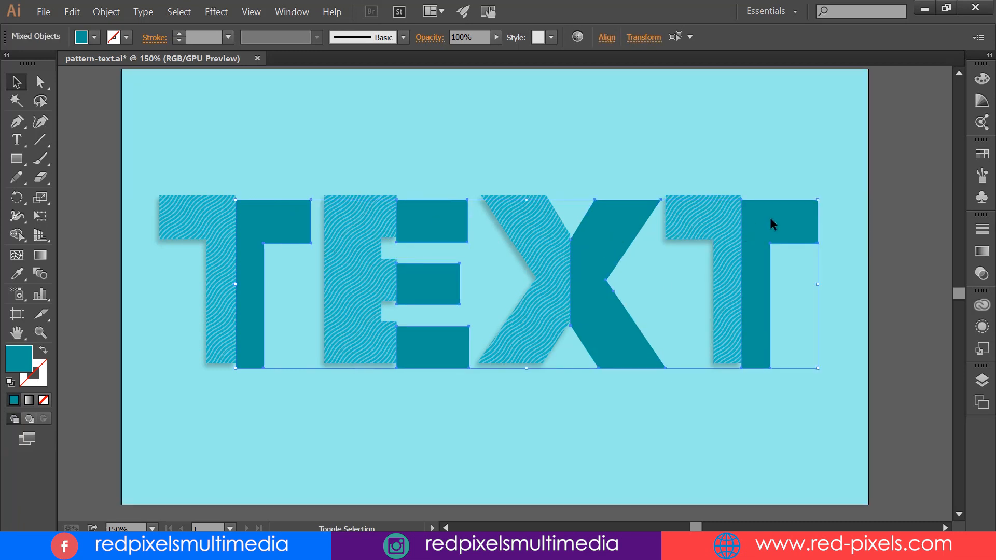
Step: Apply a Transform effect to the teal halves with 900 copies, moved 0.5 px horizontally and 0.5 px vertically, to form a long shadow
left_click(224, 16)
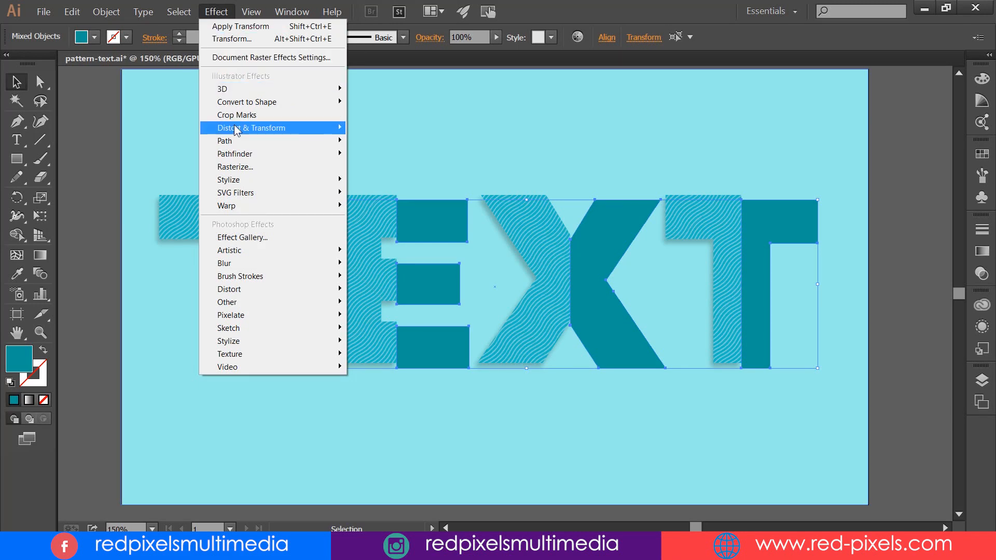
mouse_move(236, 129)
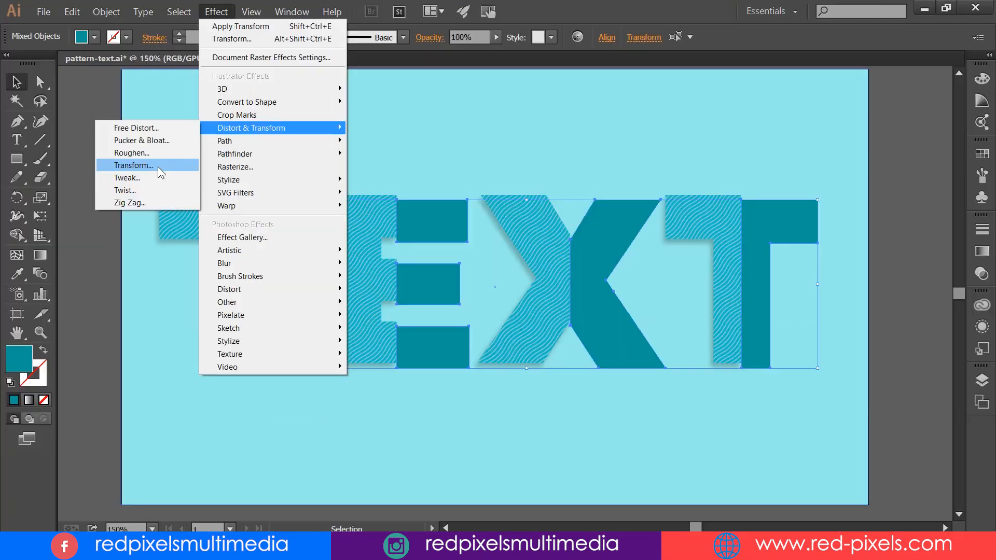
left_click(262, 280)
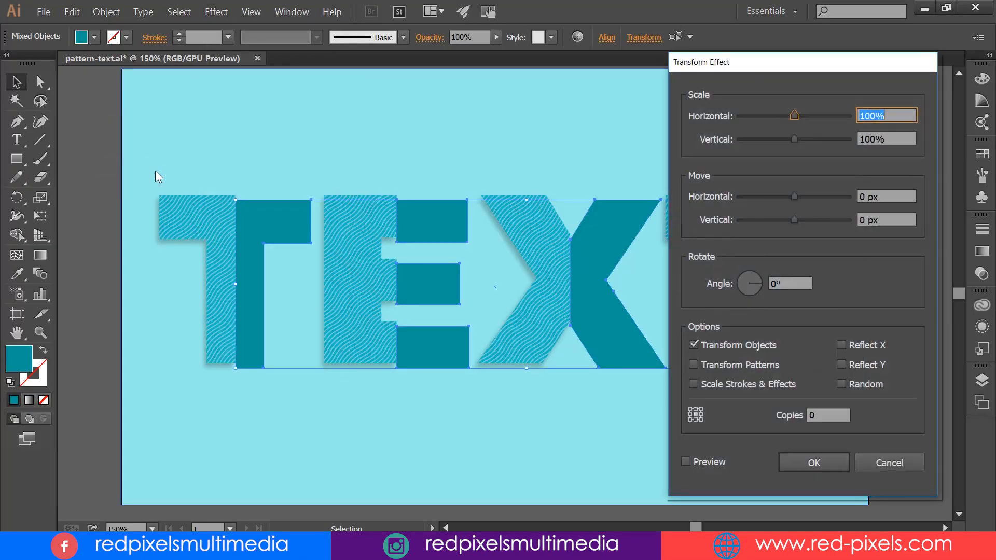
left_click_drag(728, 71, 740, 49)
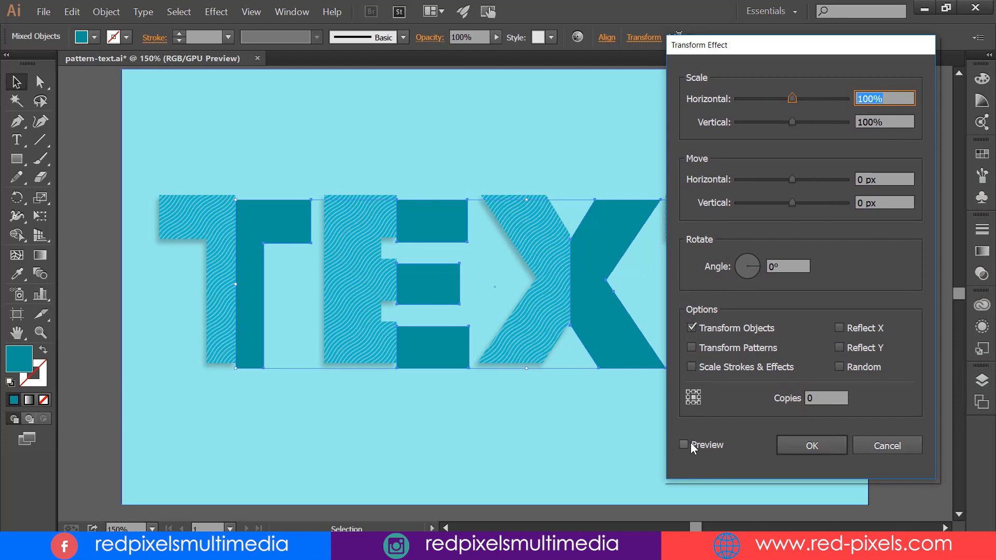
left_click(812, 397)
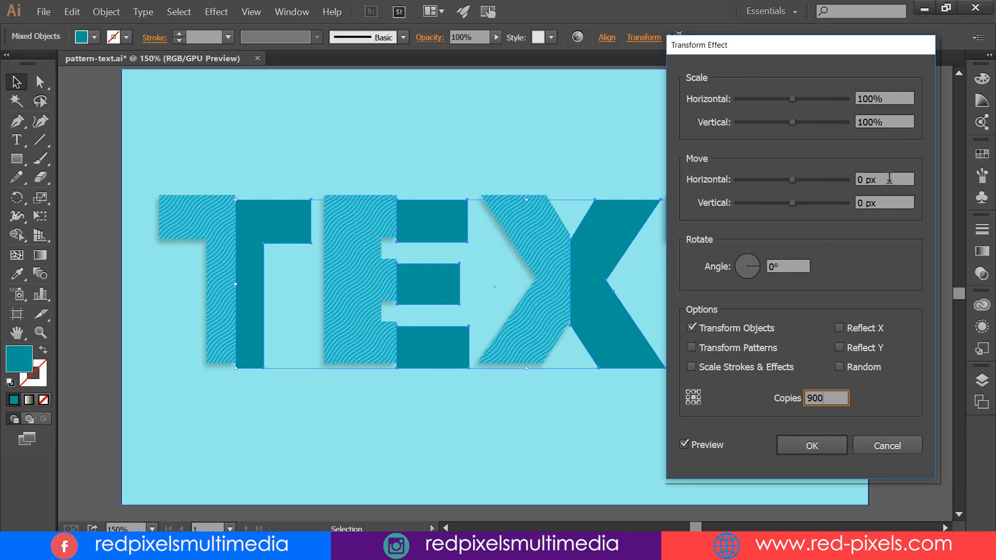
left_click_drag(879, 179, 836, 182)
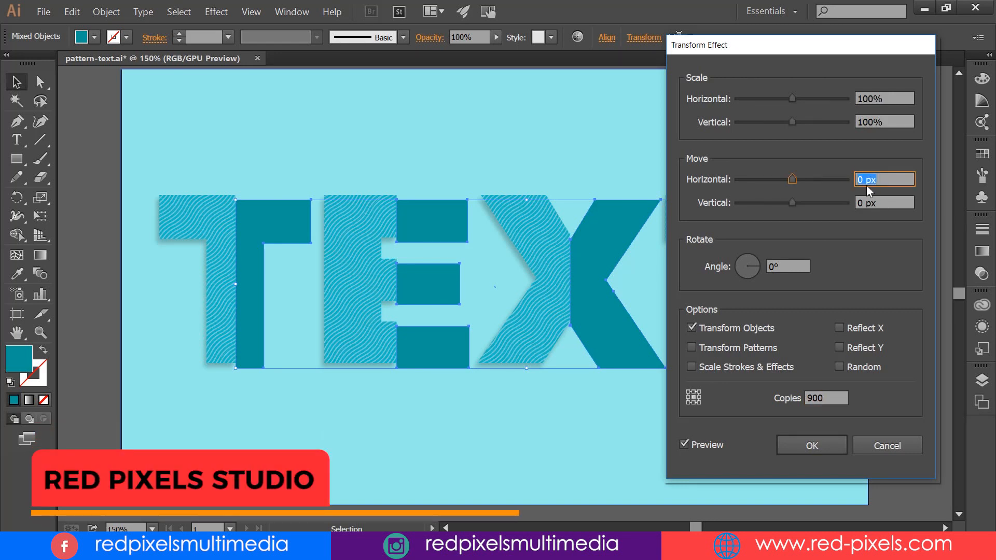
type("0.5")
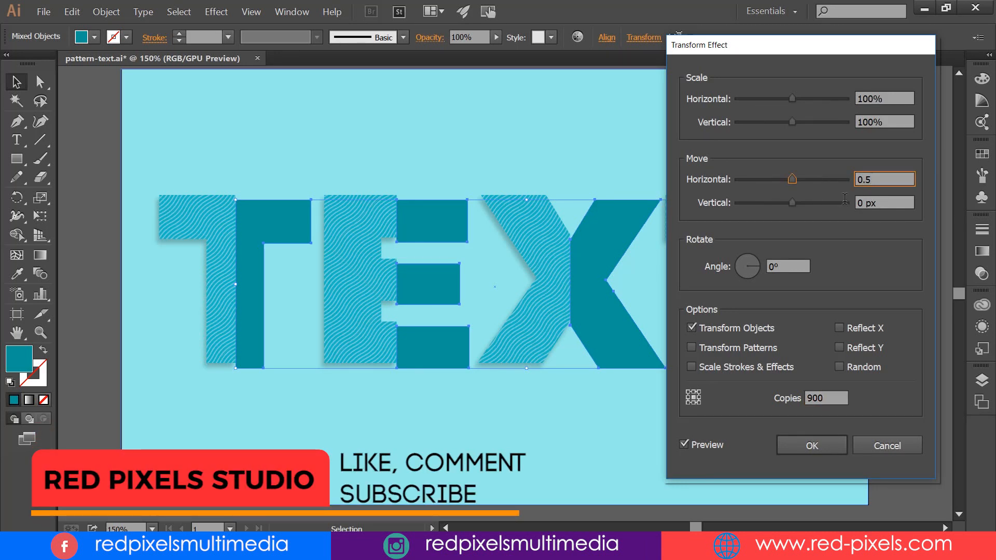
key("Tab")
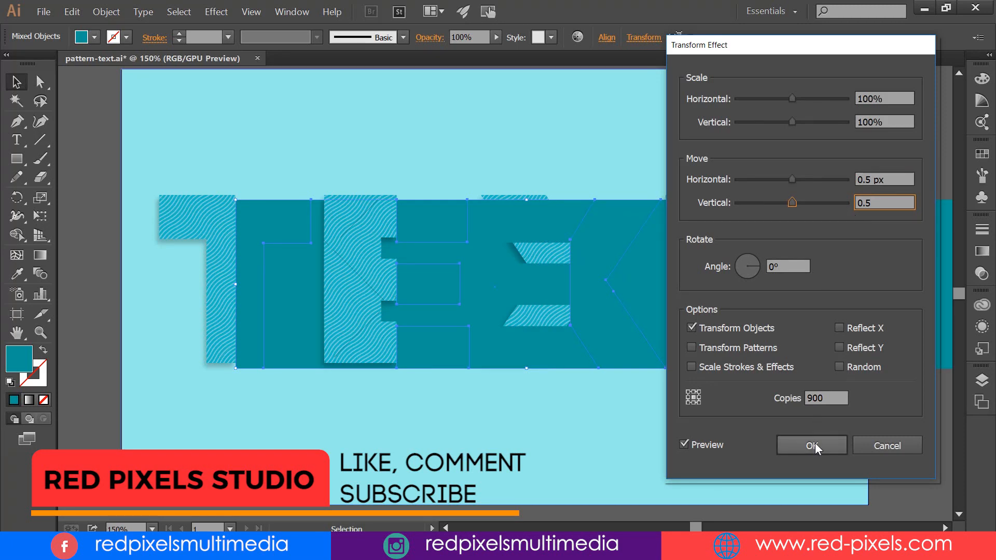
left_click(813, 444)
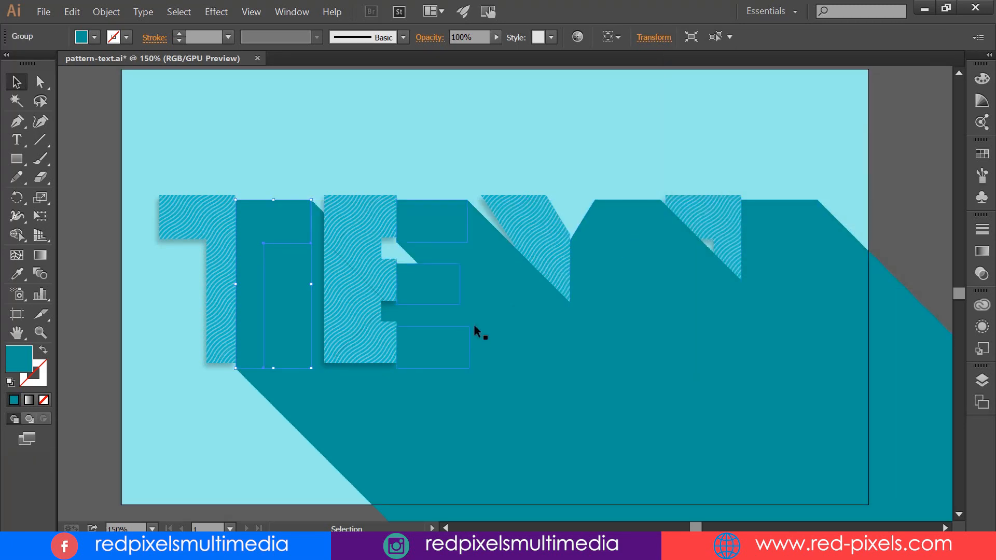
Step: Change the fill of the long-shadow shapes to a very dark teal
double_click(19, 358)
left_click_drag(642, 316, 738, 344)
left_click(892, 211)
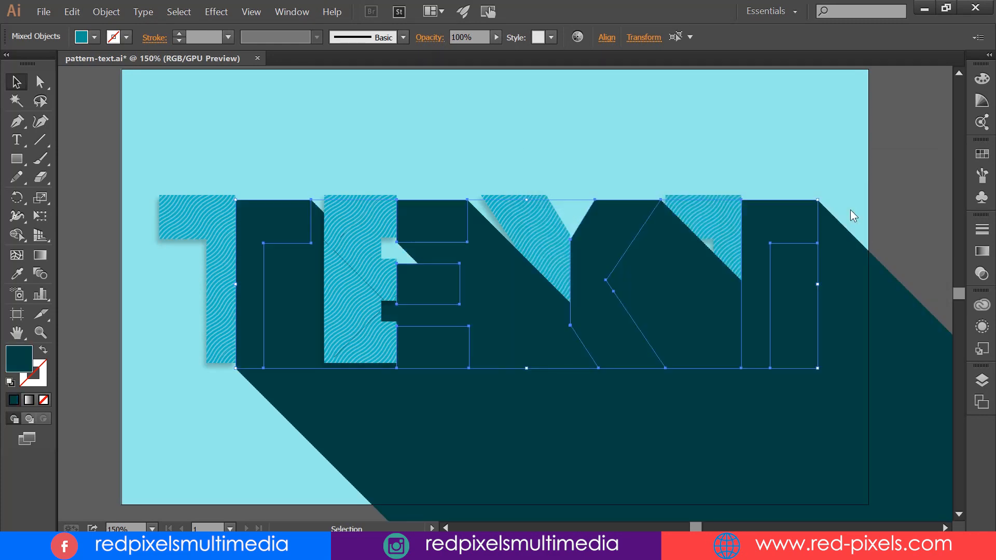
Step: Bring the wave-patterned left halves to the front and paste the solid teal right halves over the dark shadow
left_click(711, 207)
right_click(707, 200)
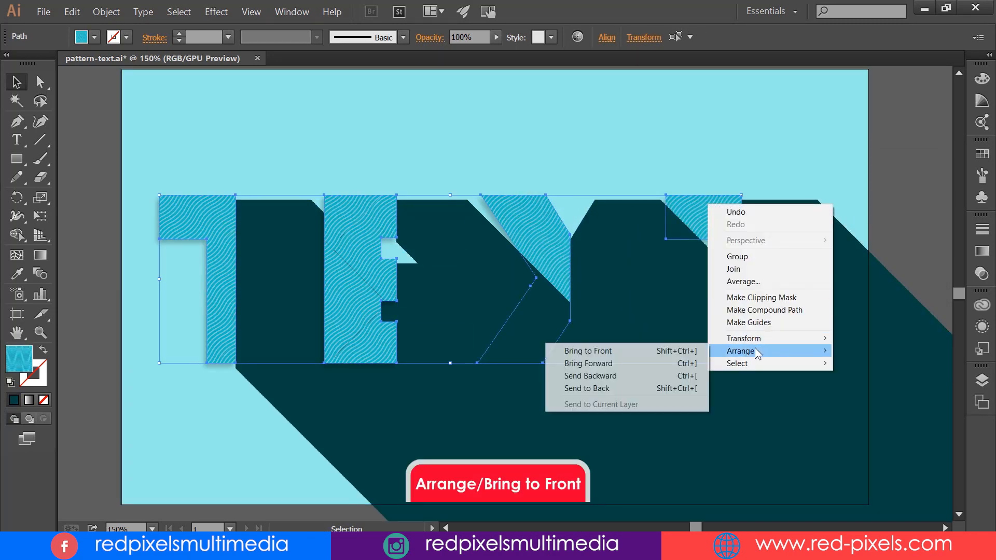
left_click(586, 349)
left_click(72, 12)
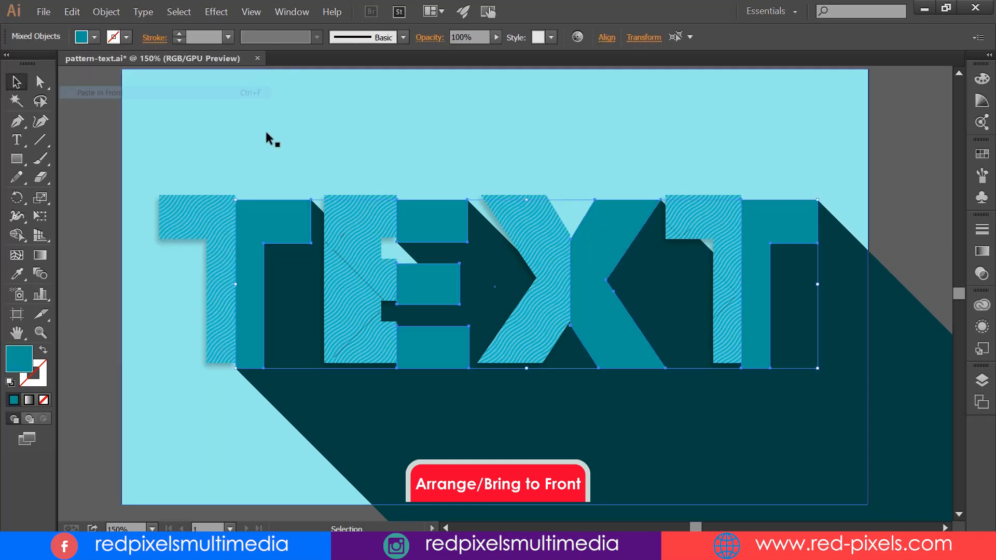
Step: Select the light blue background rectangle behind the text
left_click(578, 138)
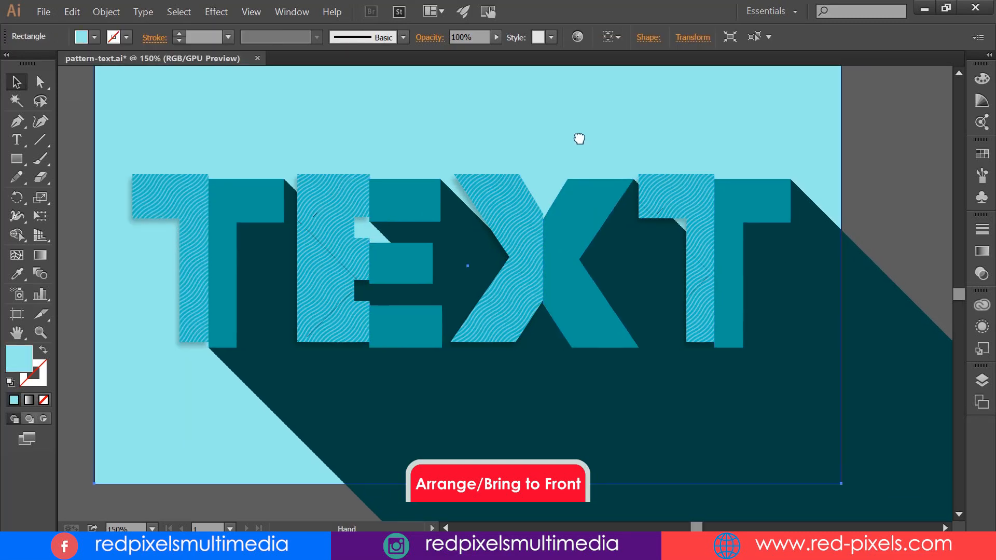
left_click_drag(577, 138, 646, 163)
left_click_drag(540, 101, 496, 95)
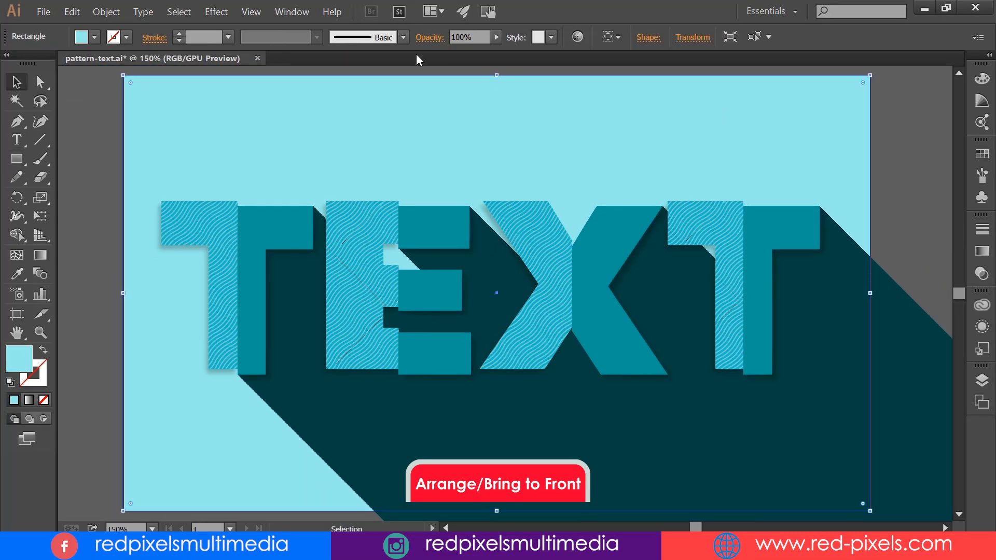
left_click(292, 11)
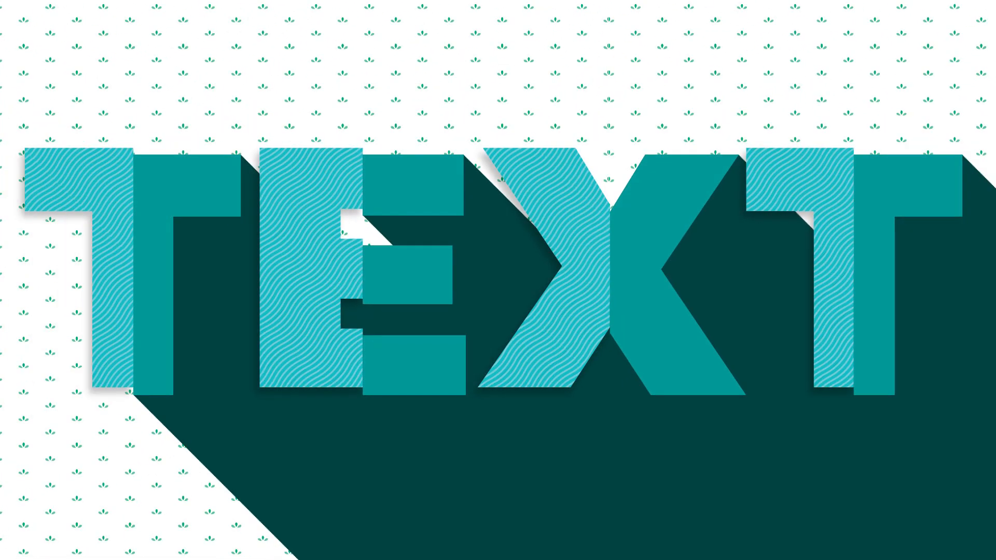